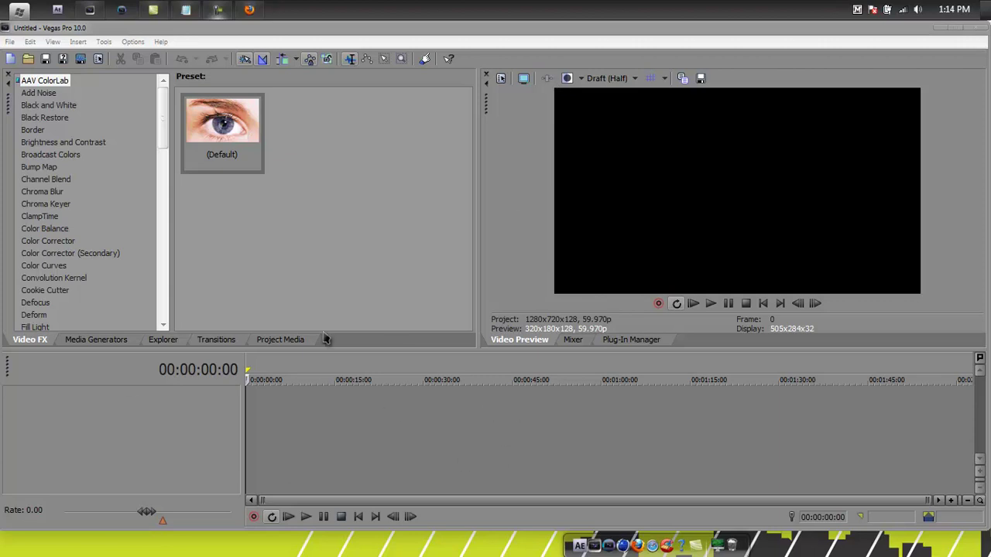
Play the CC Lens Test AAE video on YouTube, glance at the Vegas timeline, then return to the video
left_click(249, 9)
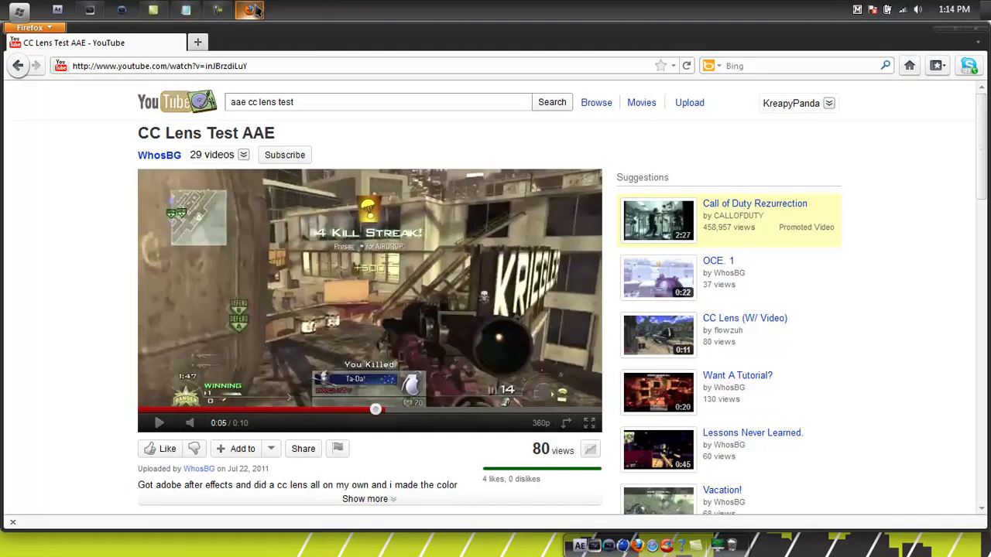
left_click(153, 428)
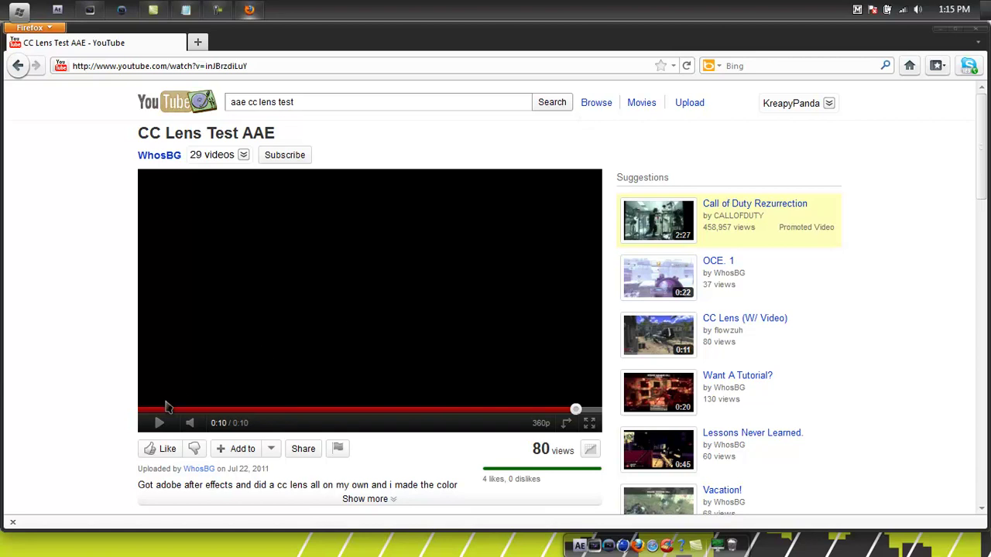
left_click(943, 34)
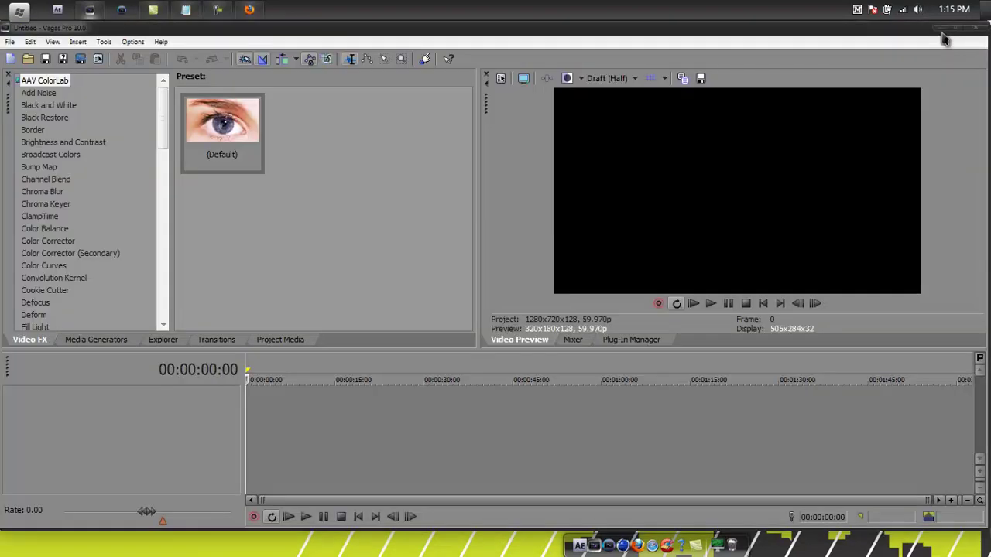
left_click(435, 414)
left_click(253, 367)
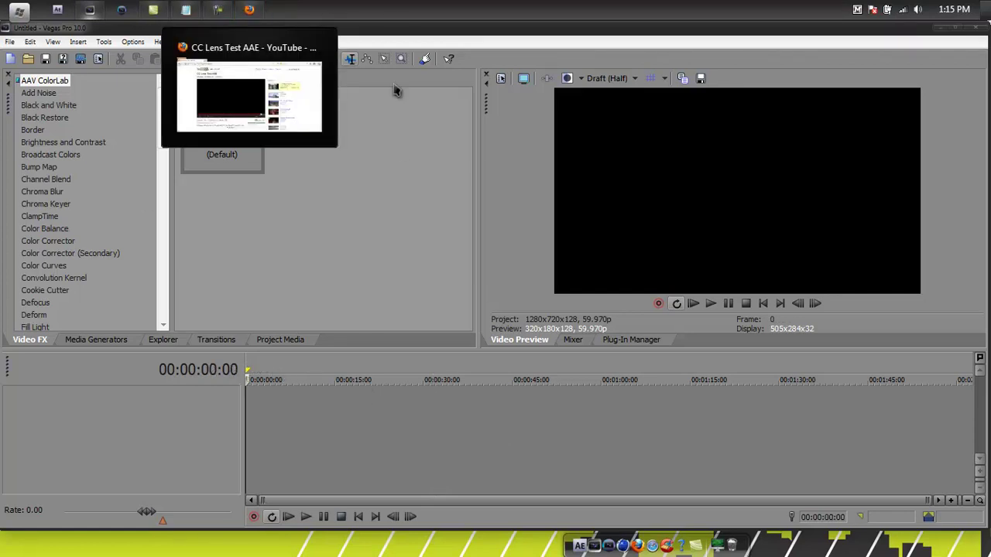
left_click(263, 9)
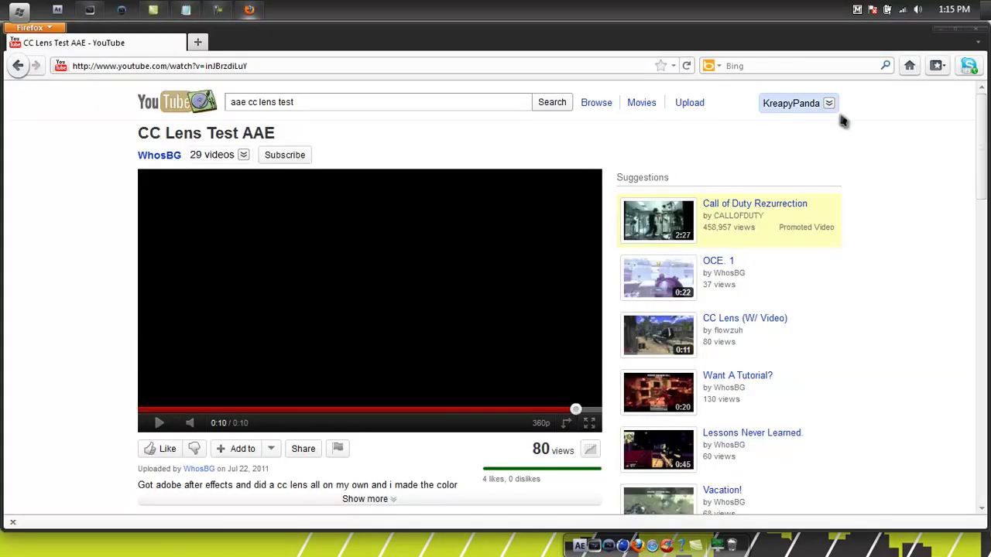
Watch 'Yuma Goes Hard by Frankie' from the Favorites playlist, skipping ahead to about 0:15, then return to Vegas
left_click(808, 108)
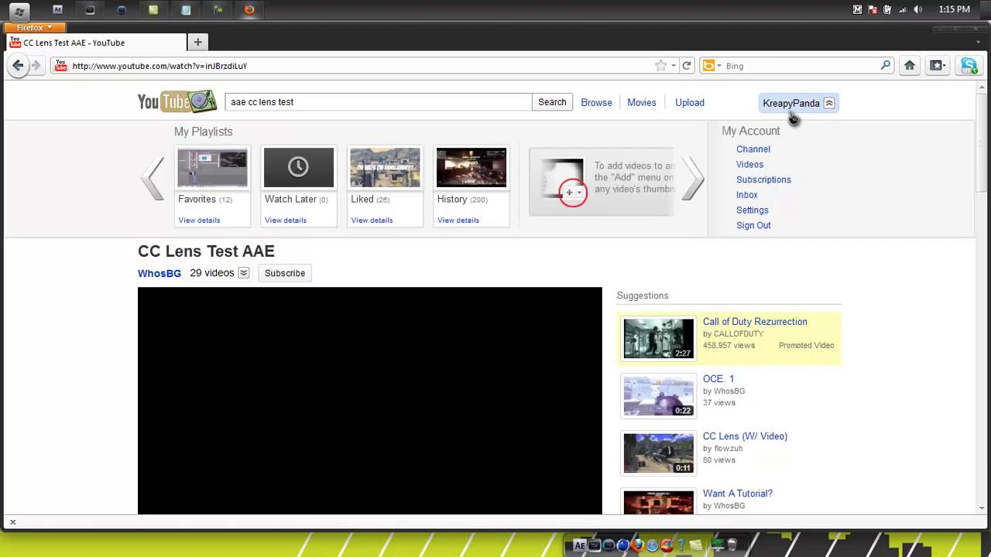
left_click(199, 221)
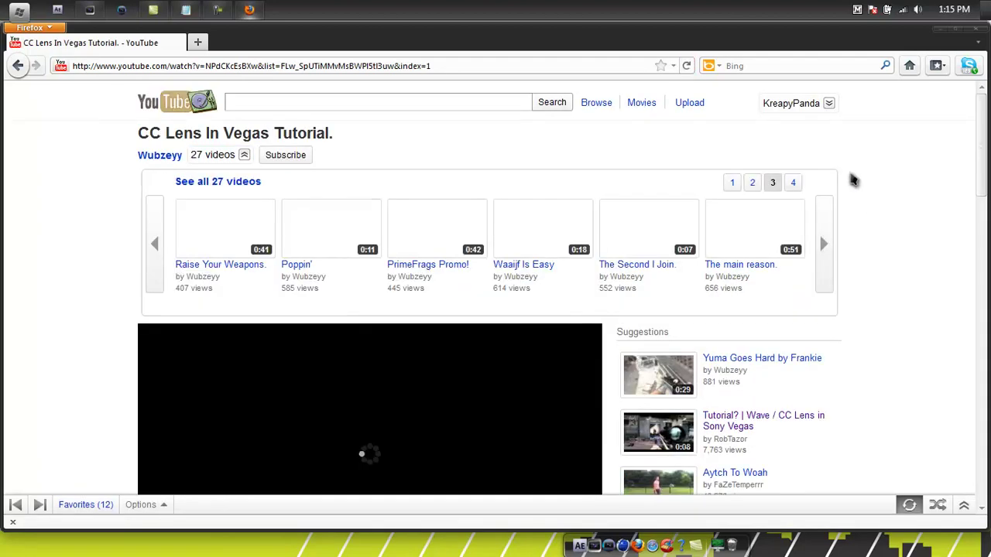
left_click(732, 288)
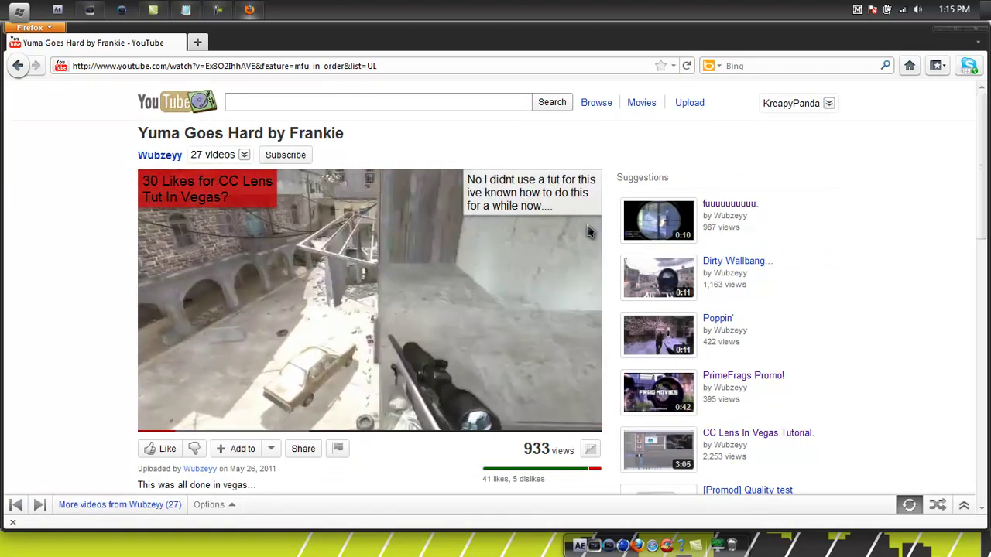
left_click(379, 411)
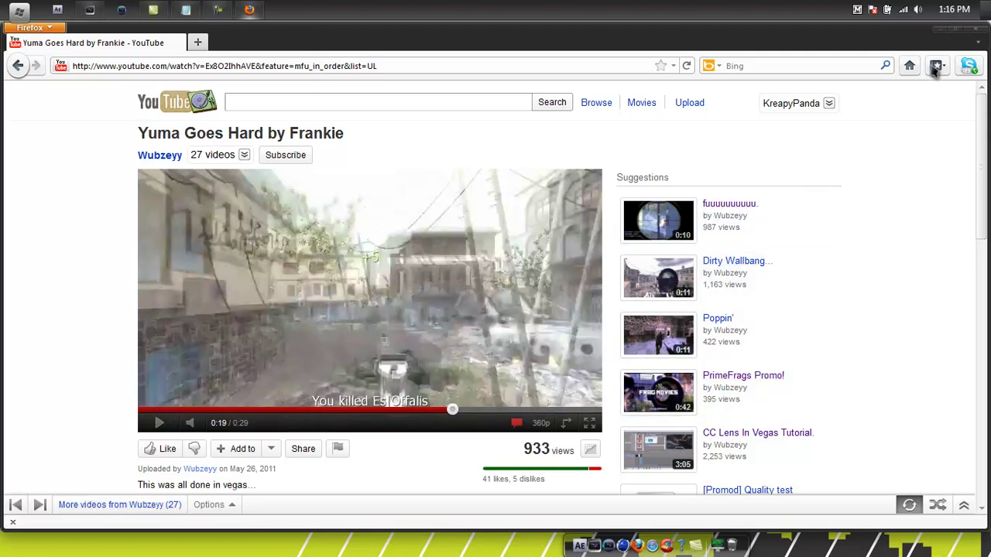
left_click(944, 31)
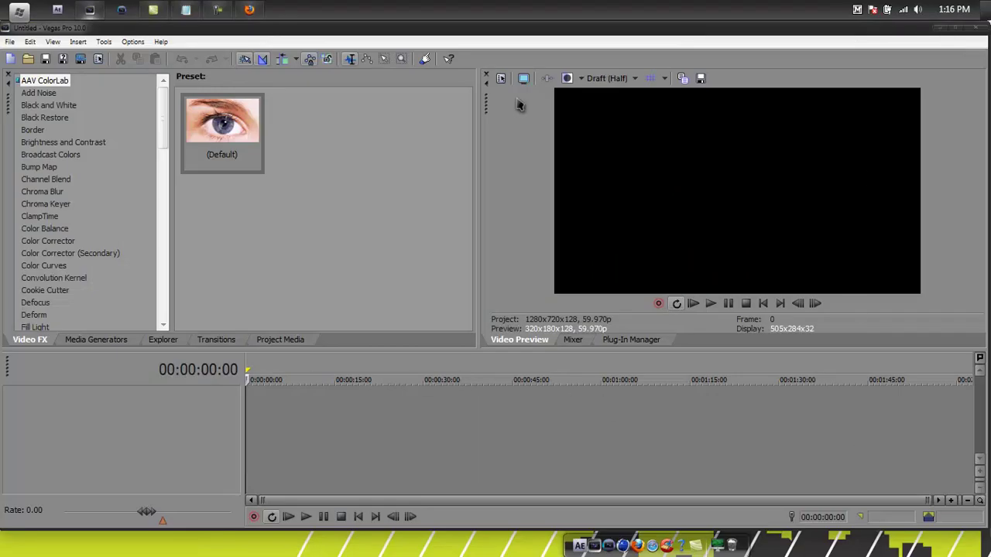
Select NewBlue V2 Lens Correction in Video FX and scroll to its cc start, cc finish and editing effect presets
left_click(619, 79)
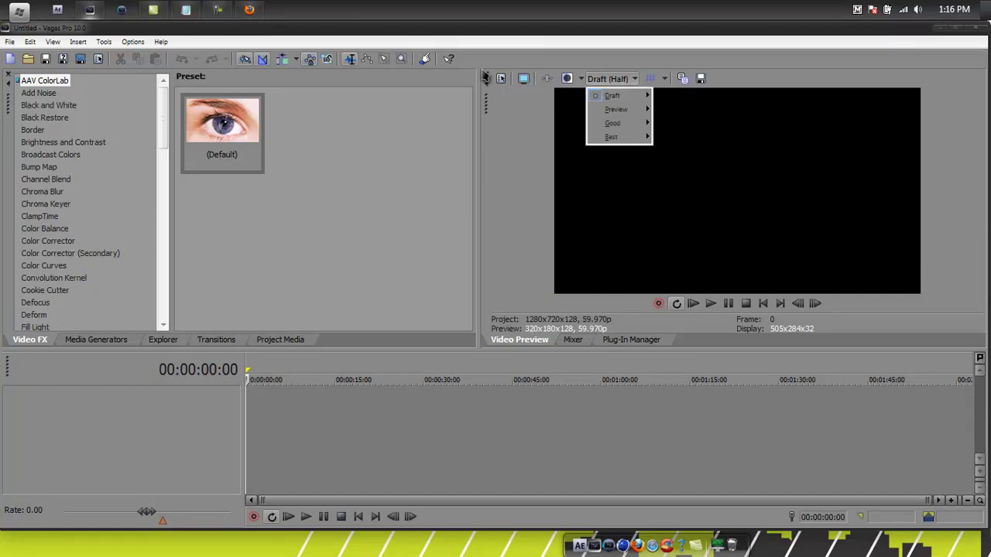
left_click(250, 364)
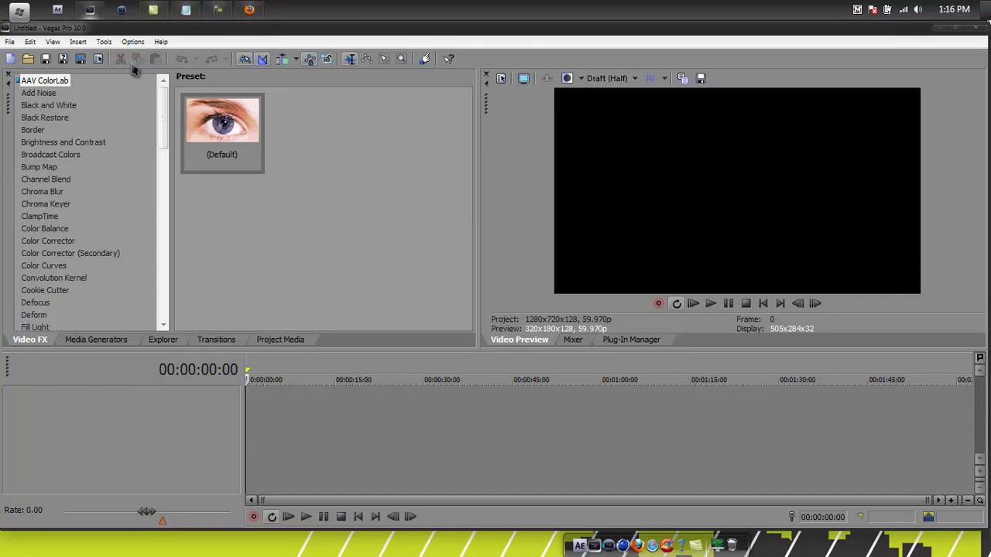
left_click_drag(164, 135, 155, 214)
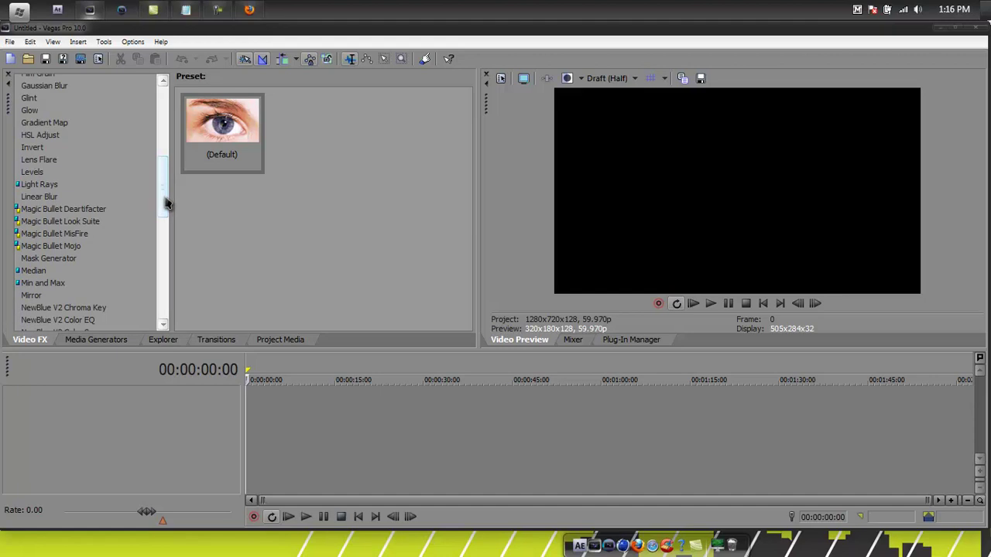
left_click_drag(166, 203, 183, 246)
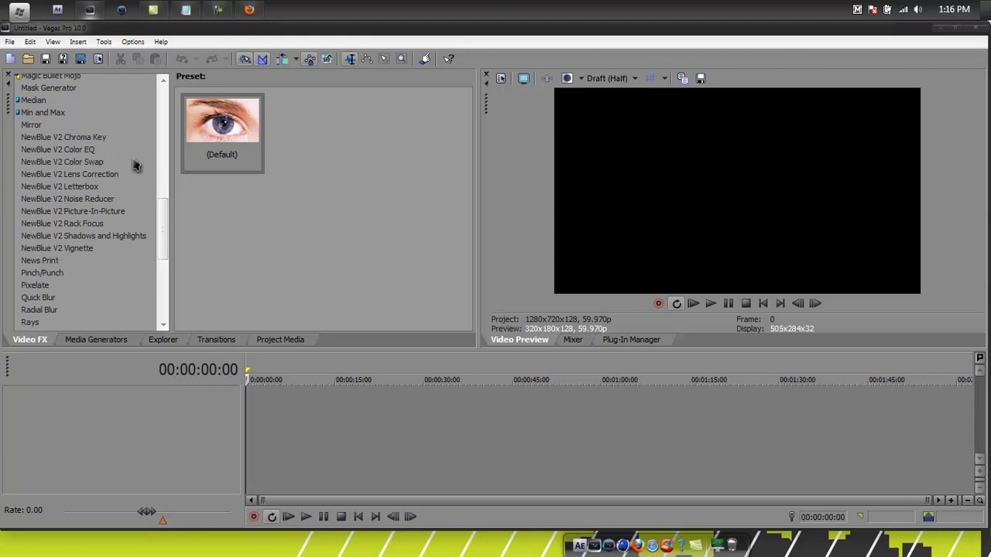
left_click_drag(165, 229, 164, 206)
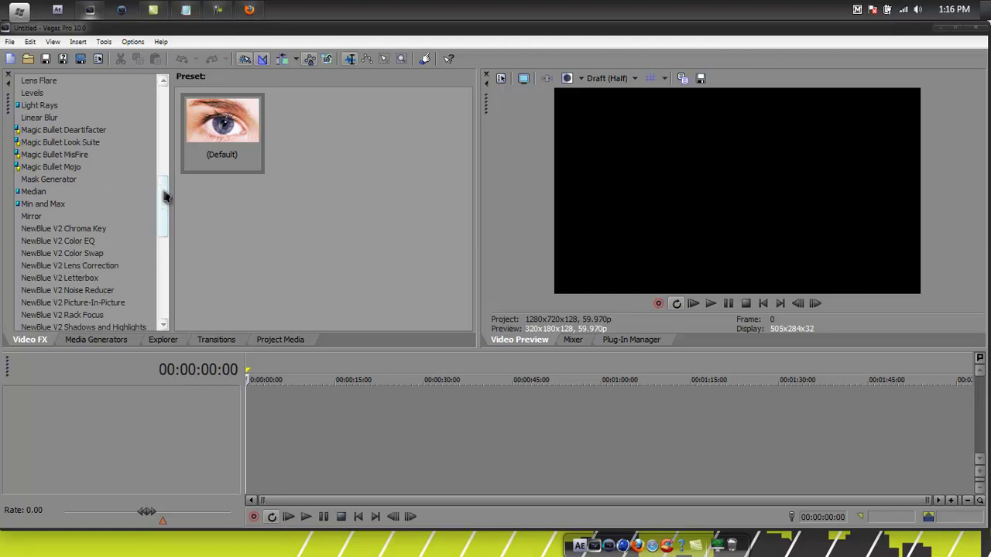
left_click_drag(165, 199, 164, 205)
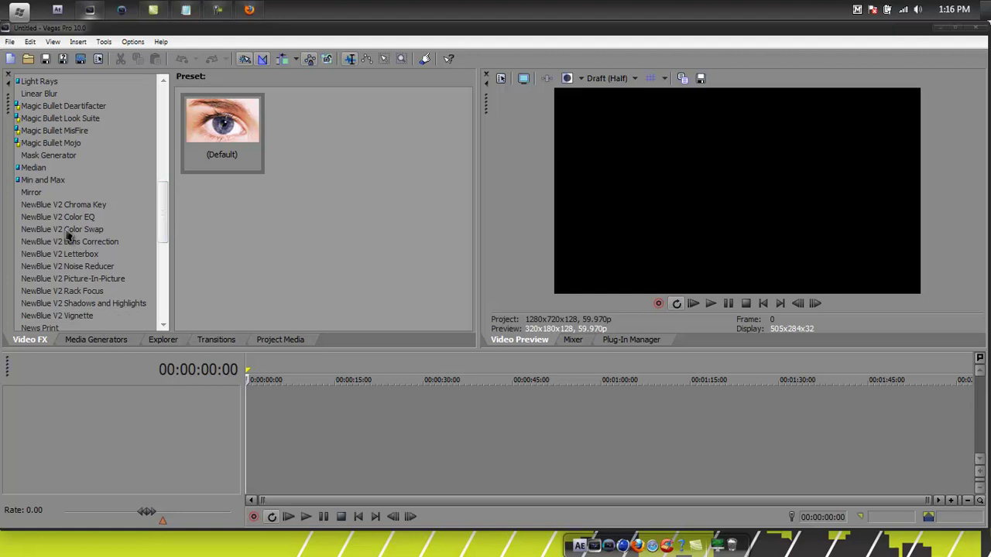
left_click(106, 243)
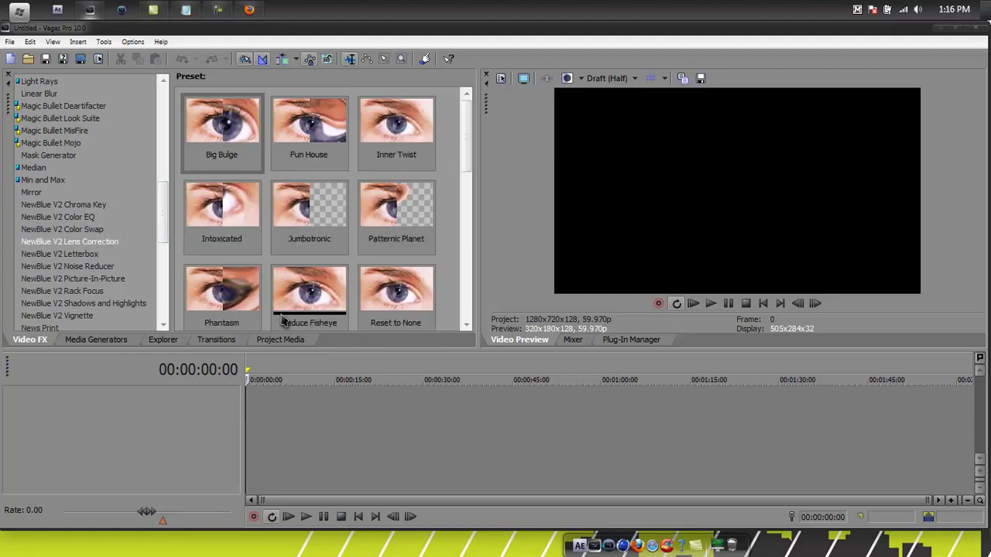
left_click_drag(463, 150, 457, 219)
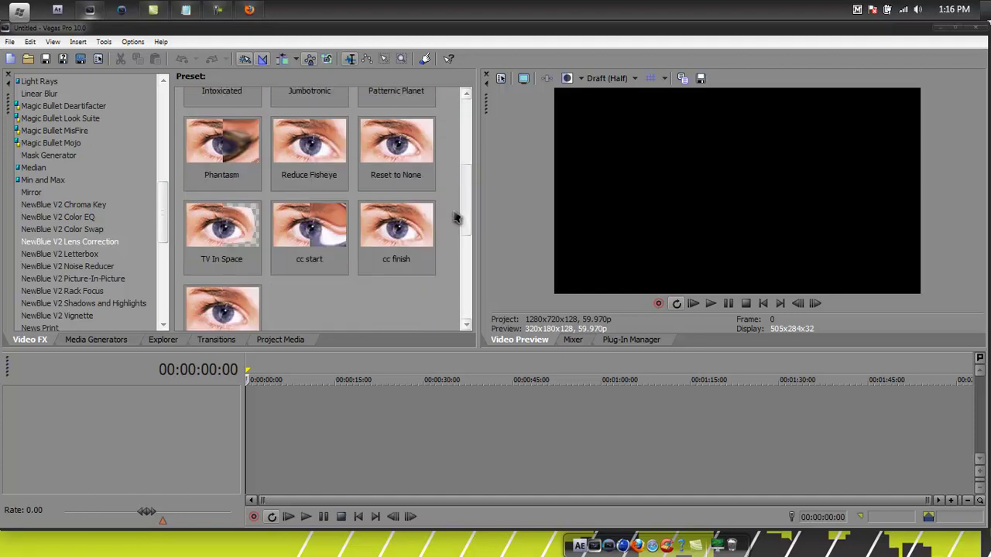
scroll(455, 224, "down", 3)
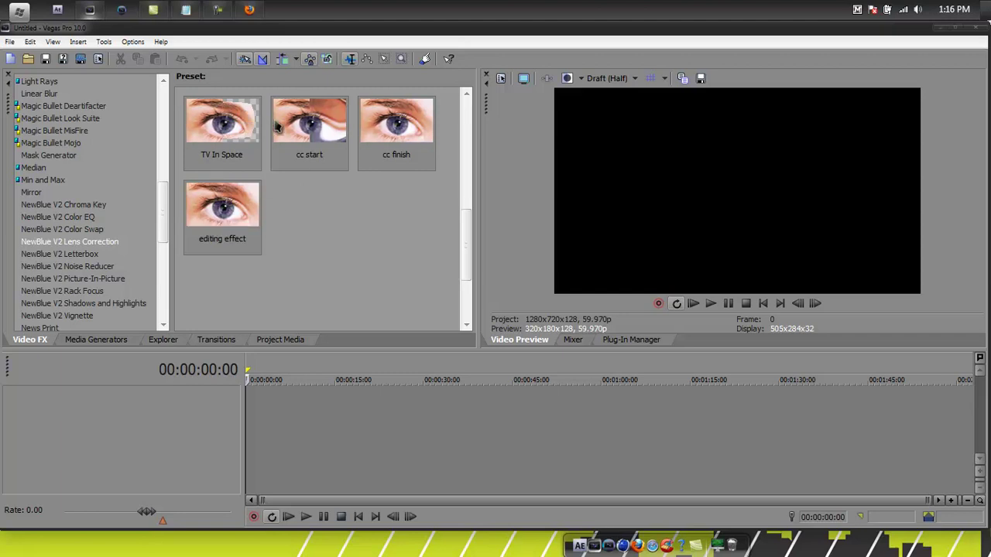
In the Open dialog, browse to Videos > DMG DUBZY Editing Contest > DUBZY and select cod4 triple
right_click(354, 438)
left_click(553, 486)
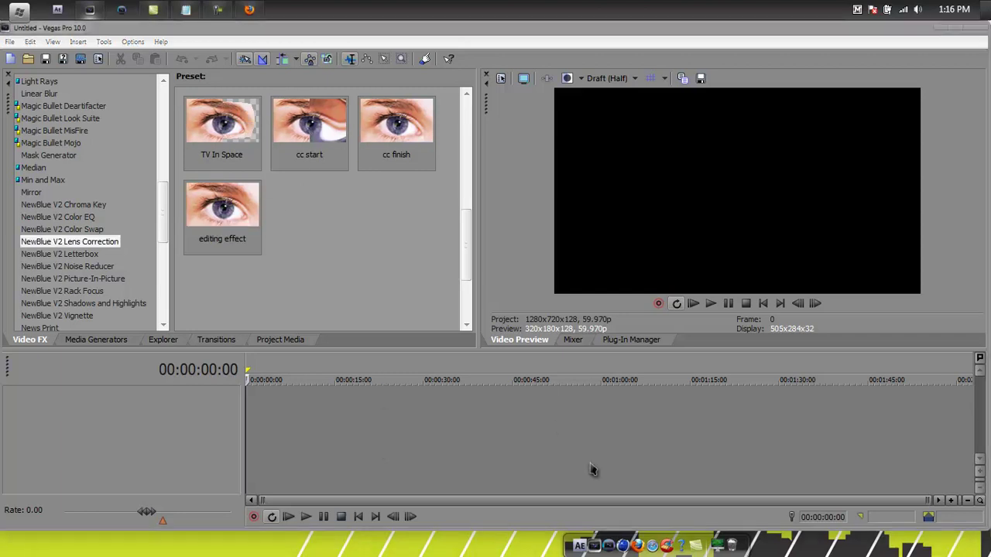
key("ctrl+o")
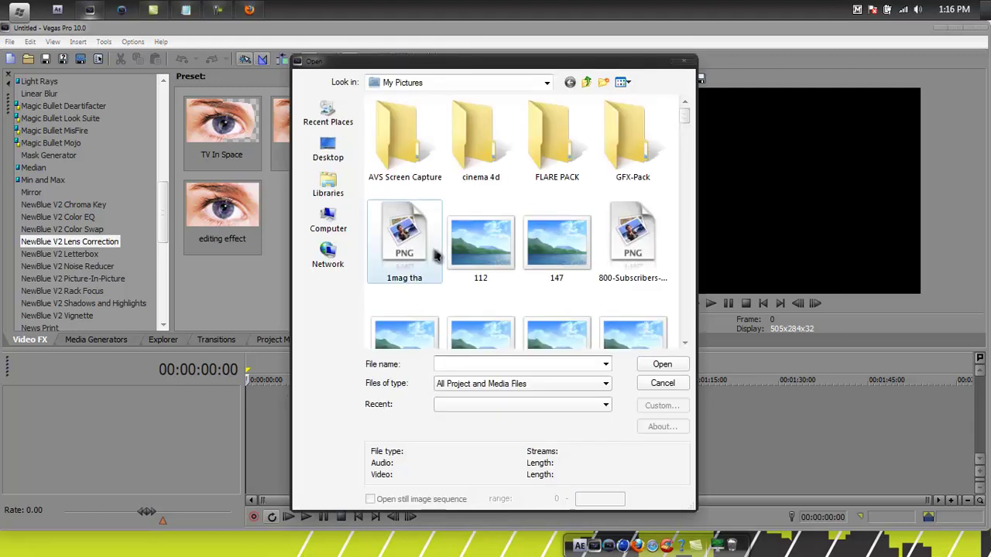
left_click(327, 190)
double_click(431, 190)
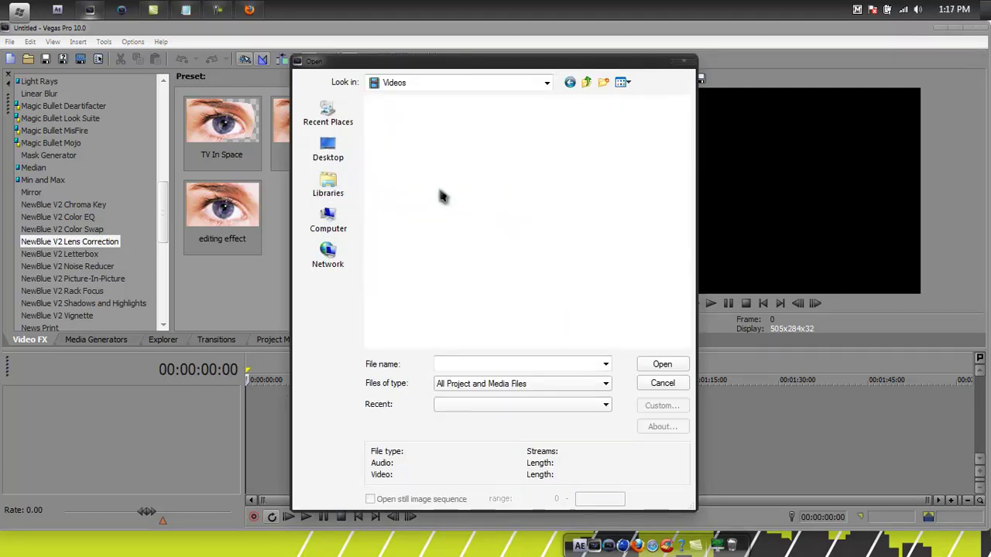
scroll(542, 263, "down", 2)
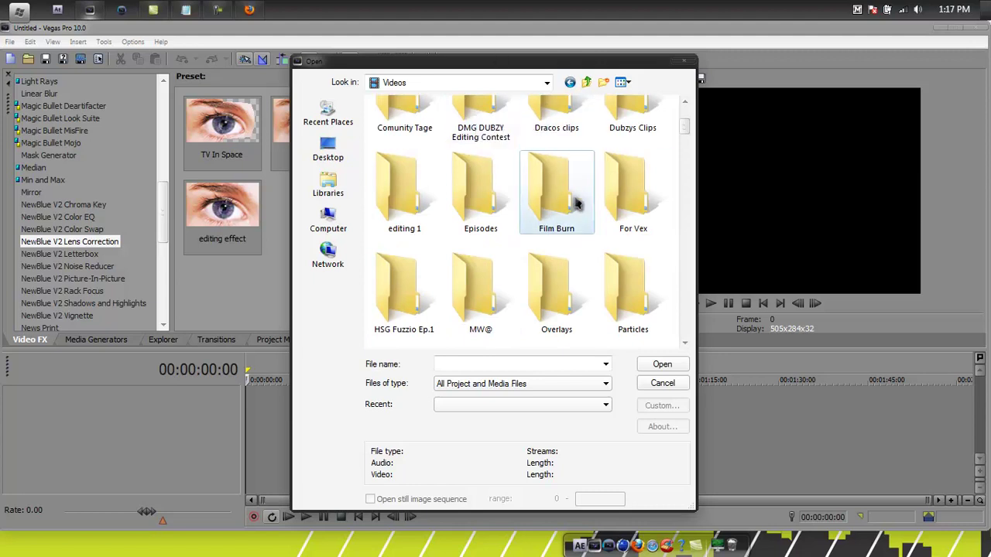
scroll(619, 217, "up", 2)
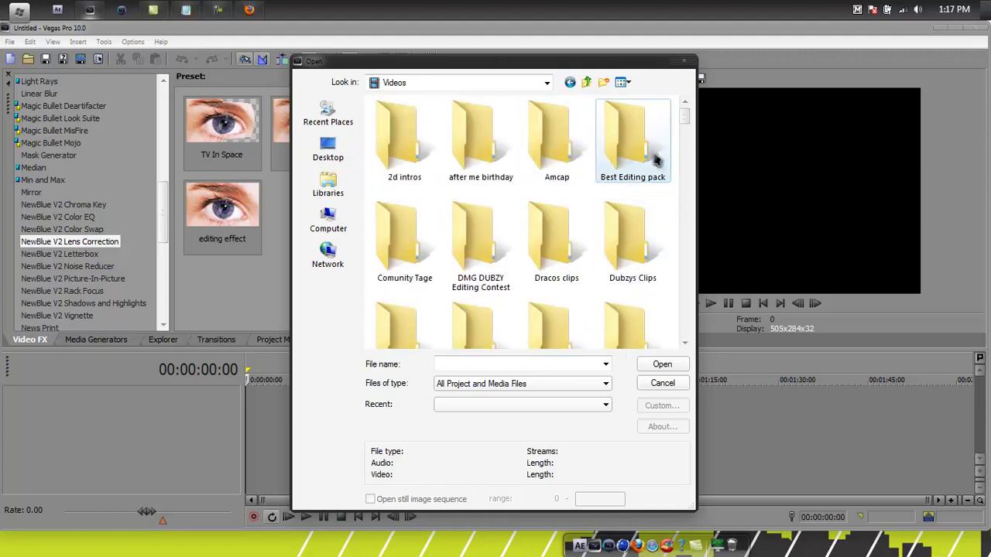
double_click(488, 256)
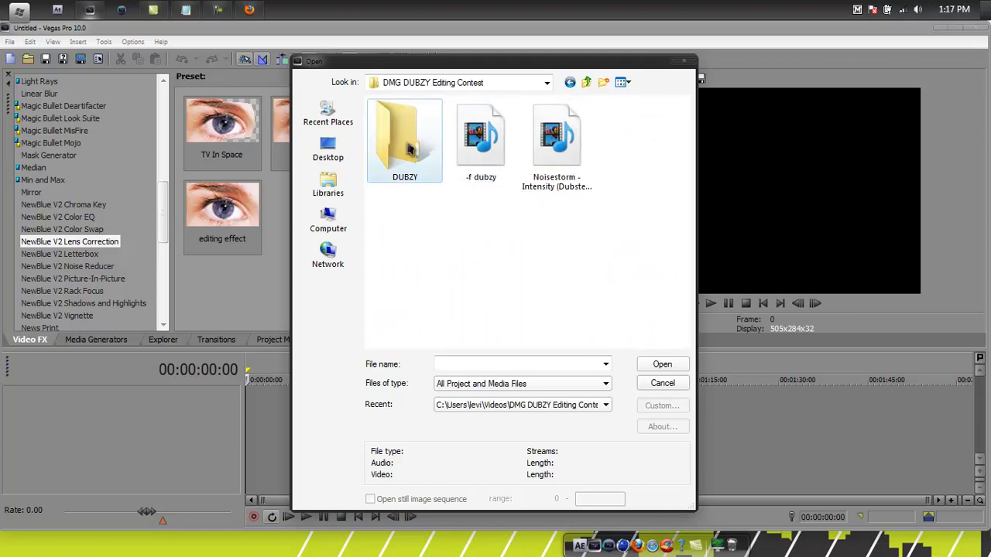
double_click(425, 139)
scroll(582, 267, "down", 5)
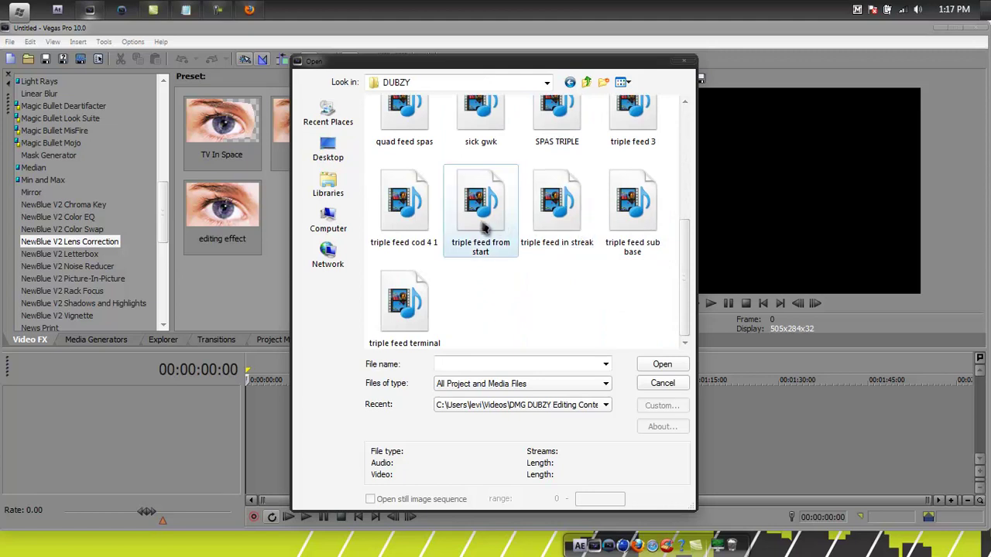
scroll(480, 202, "up", 5)
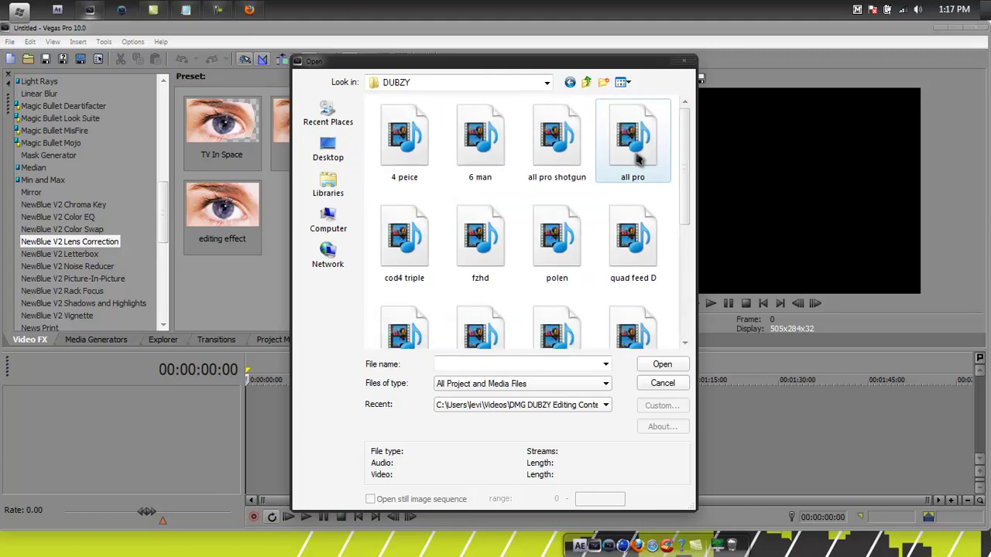
left_click(422, 251)
Import cod4 triple onto the timeline and move the playhead near the sniper shot
left_click(662, 365)
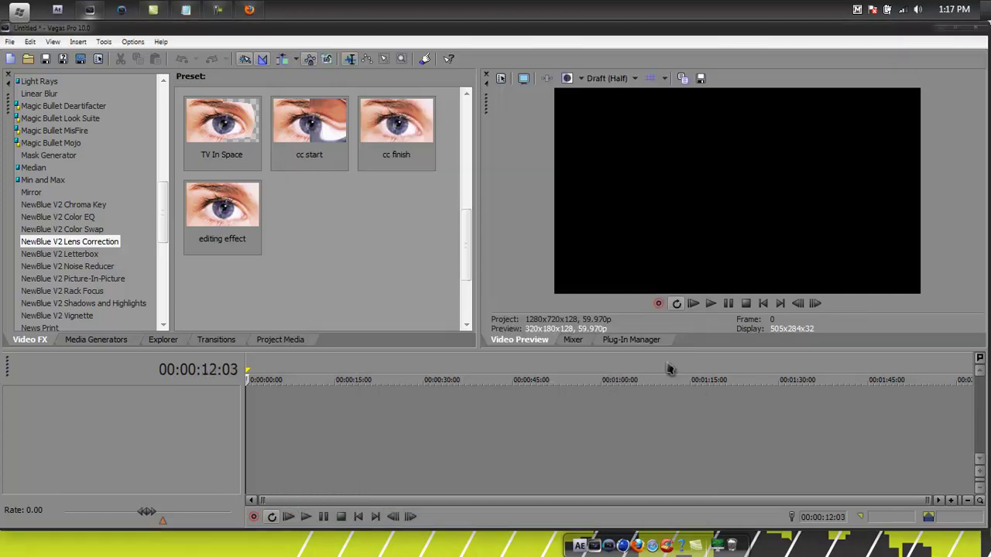
left_click(273, 365)
left_click(622, 79)
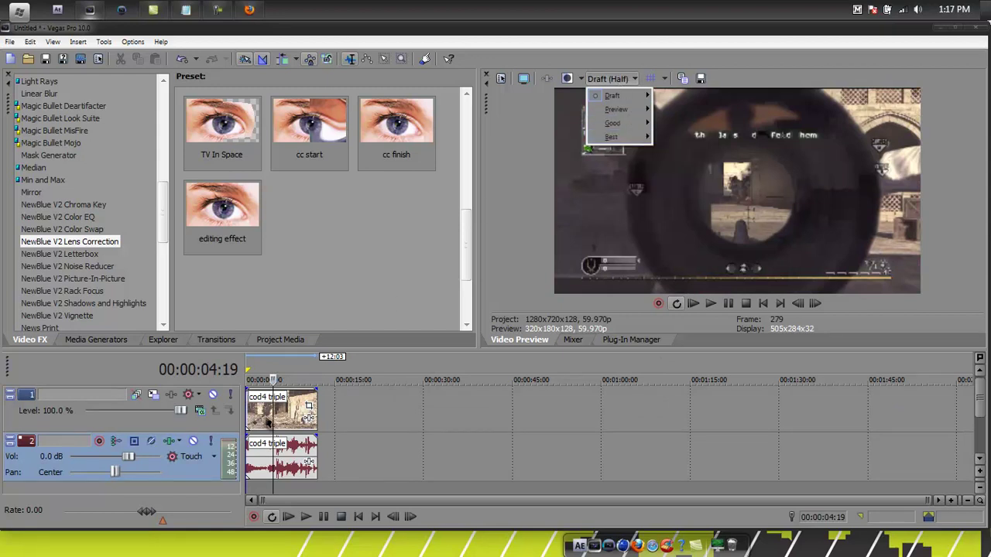
left_click(263, 412)
left_click(285, 408)
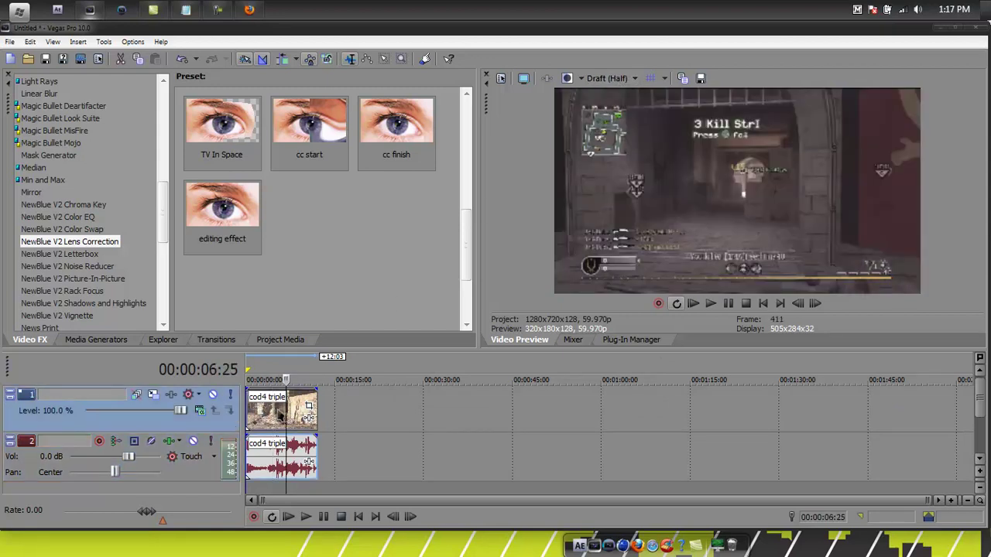
left_click(277, 407)
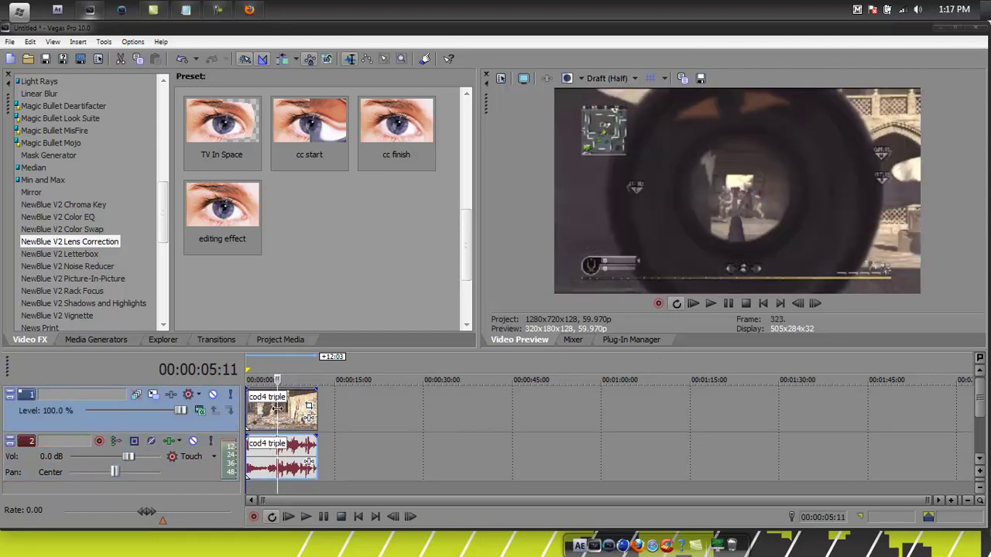
Step frame by frame to the sniper shot and split the event at 00:00:05:10
left_click(411, 517)
left_click(400, 518)
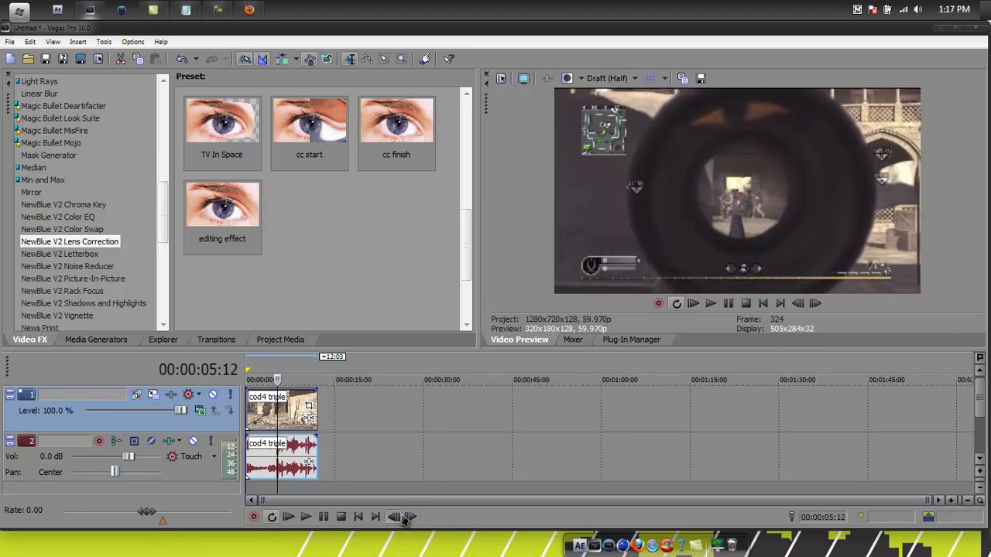
left_click(399, 518)
left_click(399, 517)
left_click(399, 518)
left_click(401, 518)
left_click(408, 518)
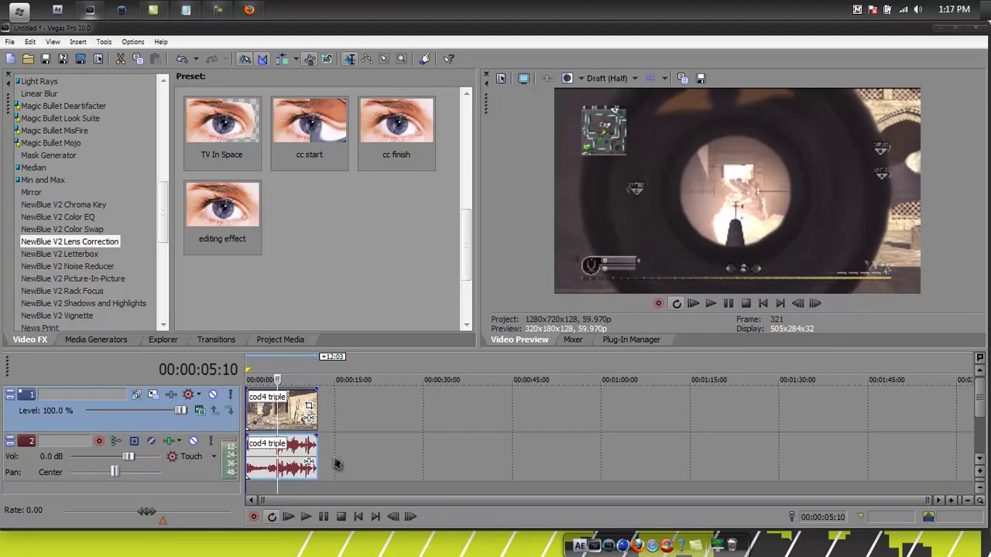
key("s")
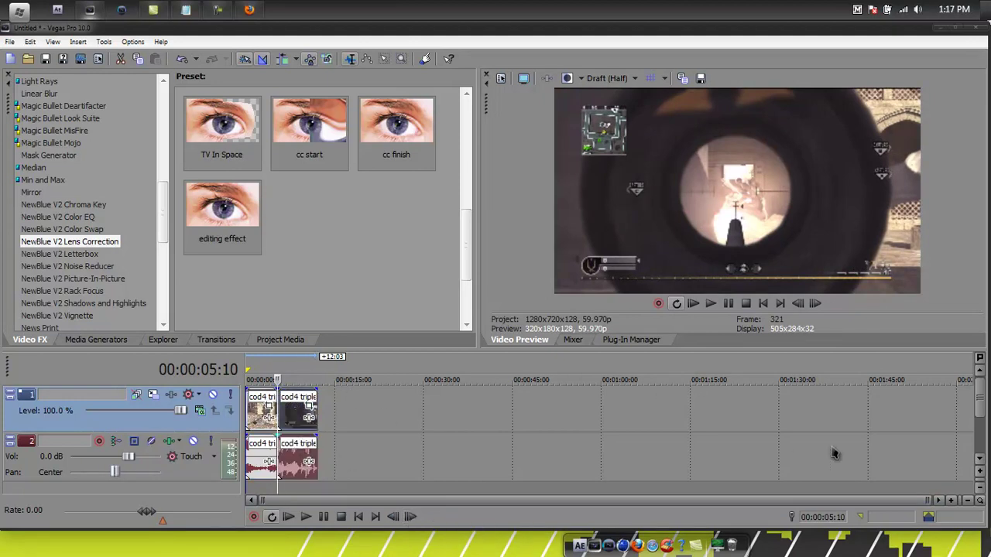
left_click(952, 502)
left_click(953, 503)
left_click(953, 502)
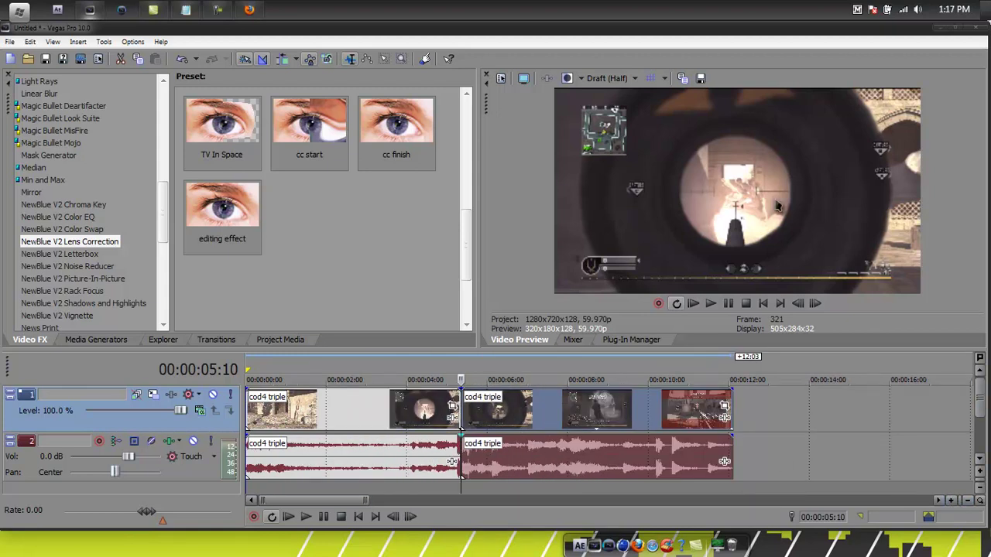
Drag the cc start Lens Correction preset onto the second cod4 triple event (Distortion -92.6)
scroll(321, 139, "up", 1)
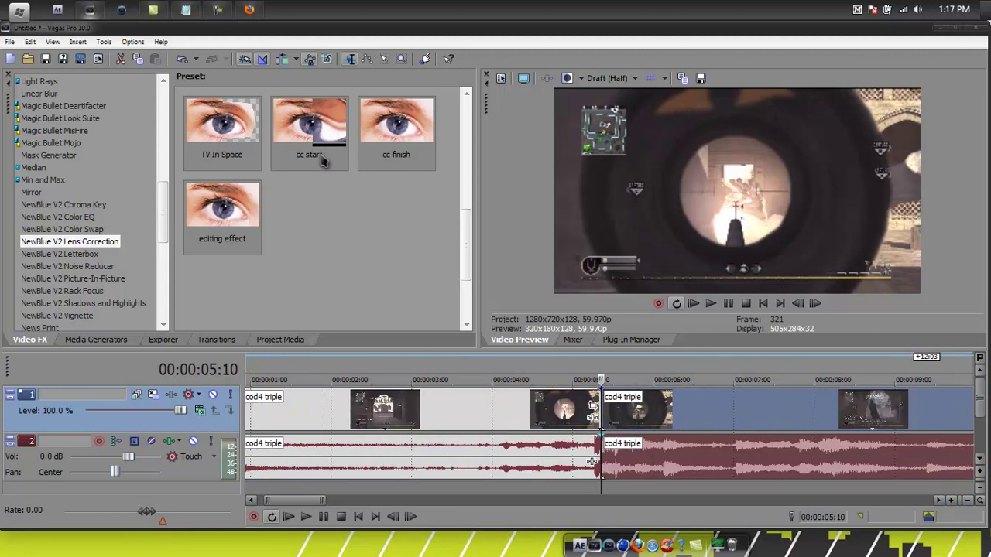
scroll(357, 230, "up", 1)
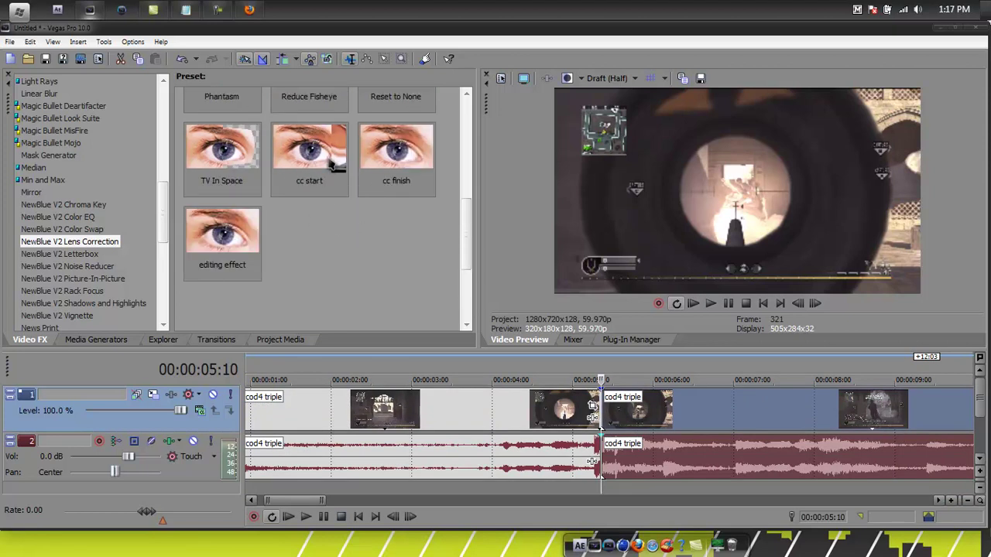
left_click_drag(337, 171, 663, 418)
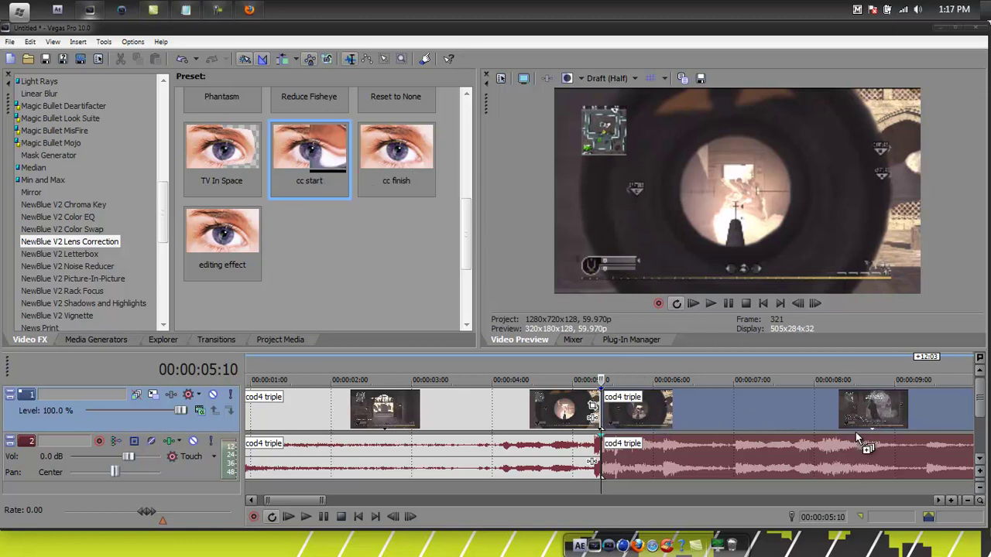
left_click_drag(815, 446, 815, 447)
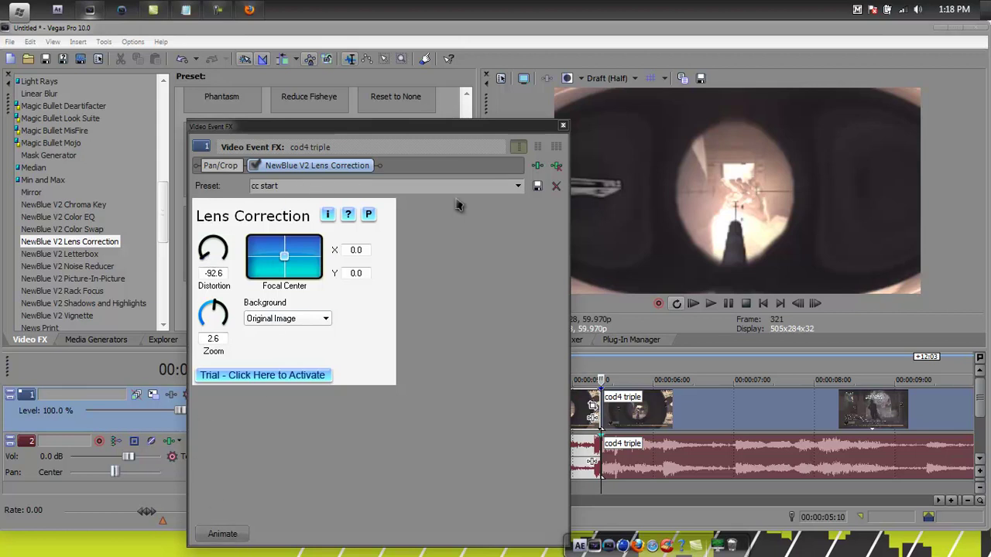
Show the Lens Correction keyframe timeline and scrub it to 00:00:00:08
left_click(523, 186)
left_click(520, 186)
left_click(222, 533)
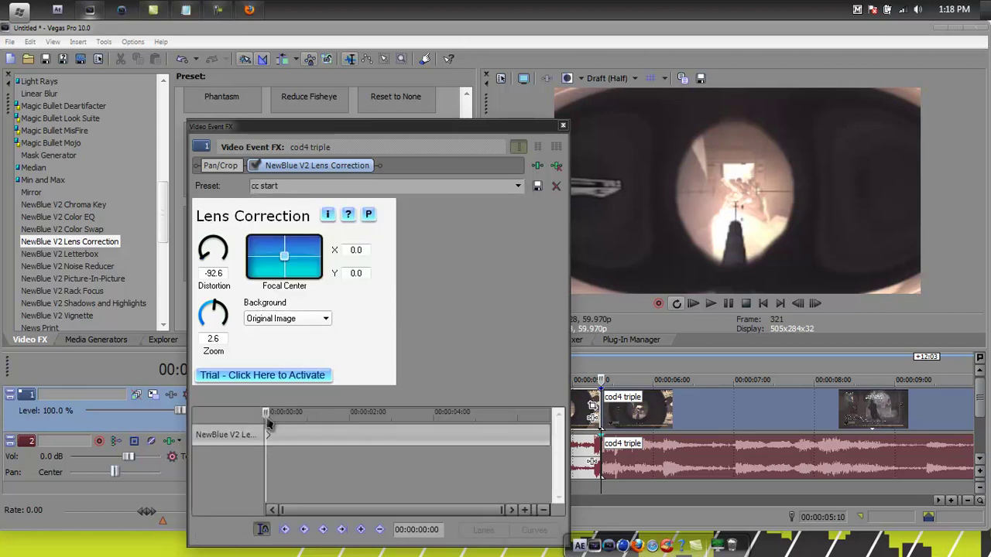
mouse_move(267, 422)
left_mouse_down()
mouse_move(276, 420)
mouse_move(262, 422)
left_mouse_up()
Preview the cc finish preset, then switch the effect back to cc start
left_click(519, 186)
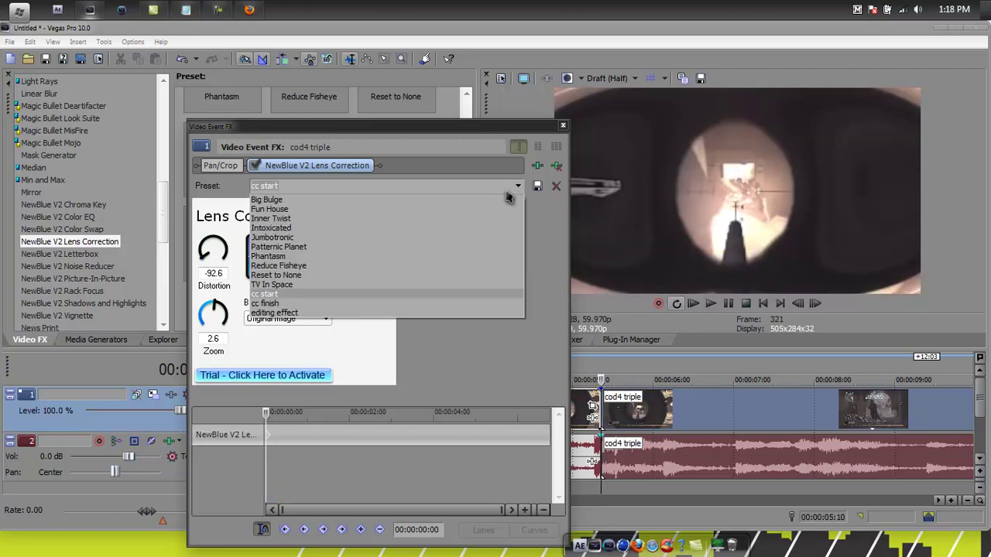
left_click(298, 303)
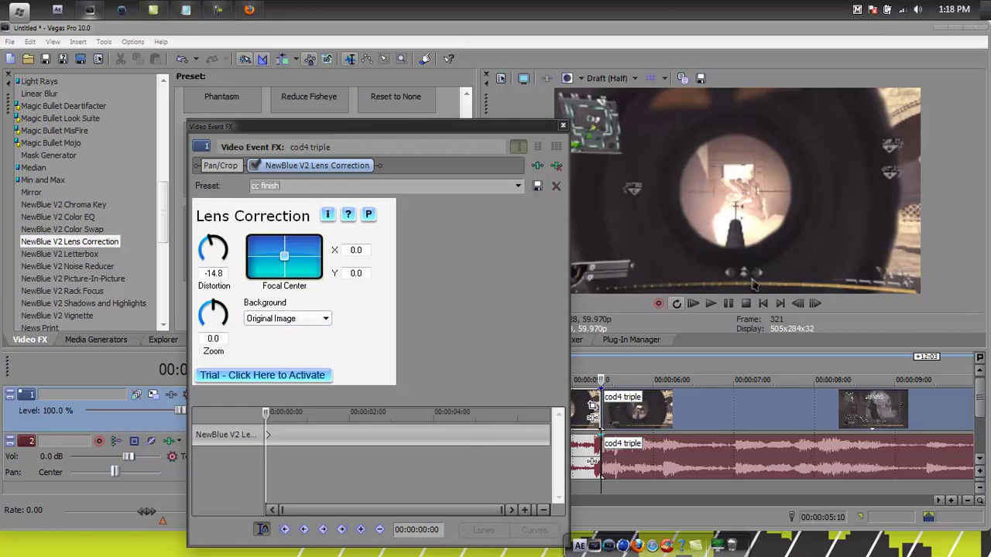
left_click(518, 186)
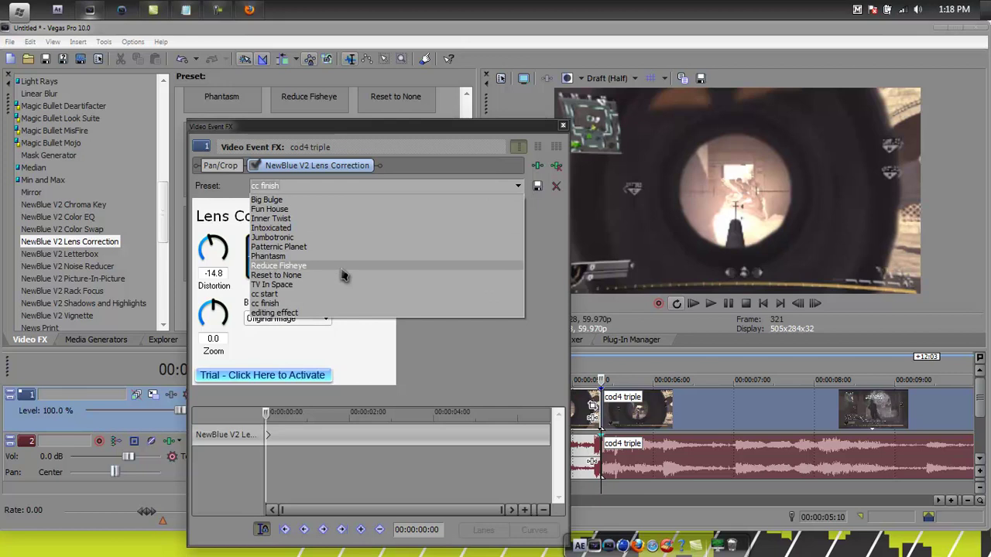
left_click(324, 294)
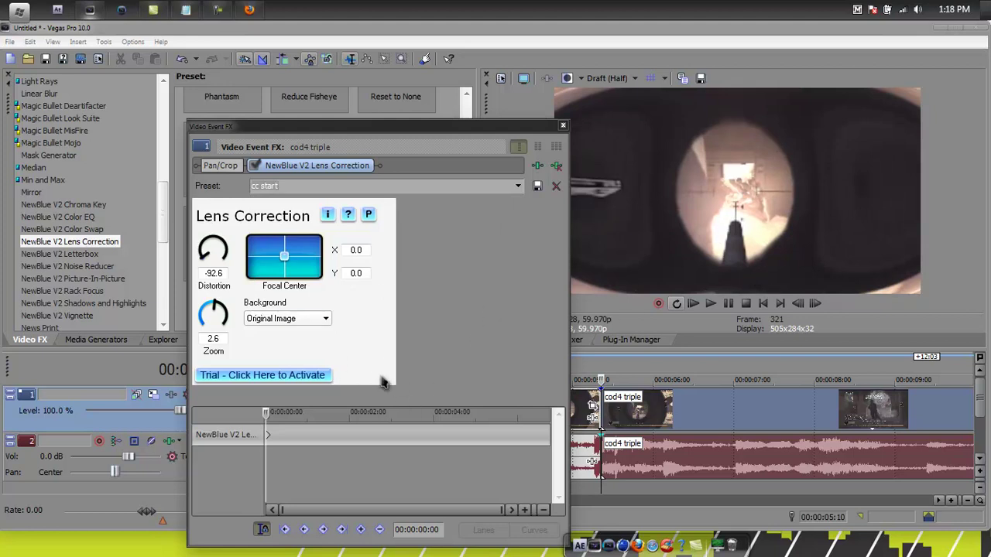
Add a keyframe at 00:00:00:25 using the cc finish lens preset
mouse_move(269, 418)
left_mouse_down()
mouse_move(304, 418)
mouse_move(283, 418)
left_mouse_up()
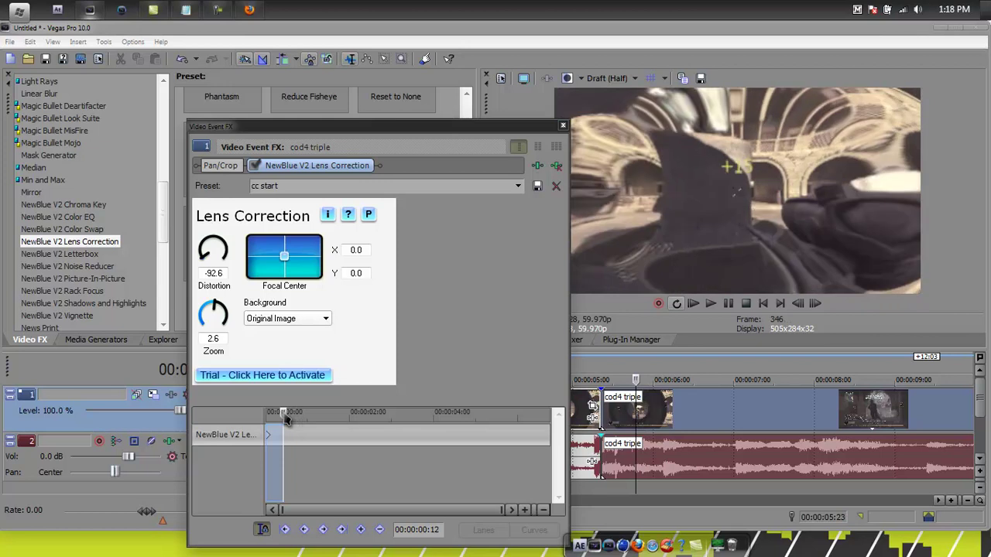
left_click(284, 418)
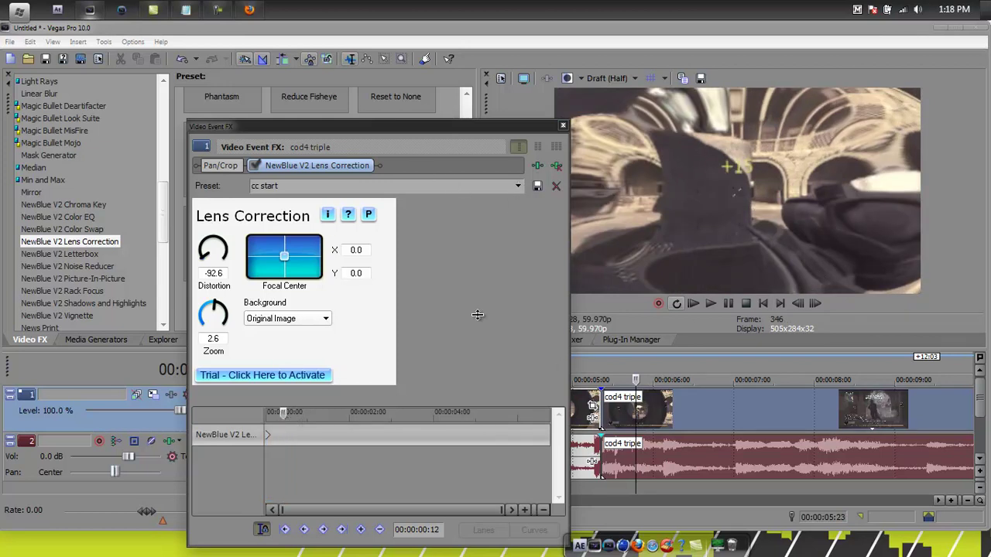
left_click(361, 530)
left_click(517, 189)
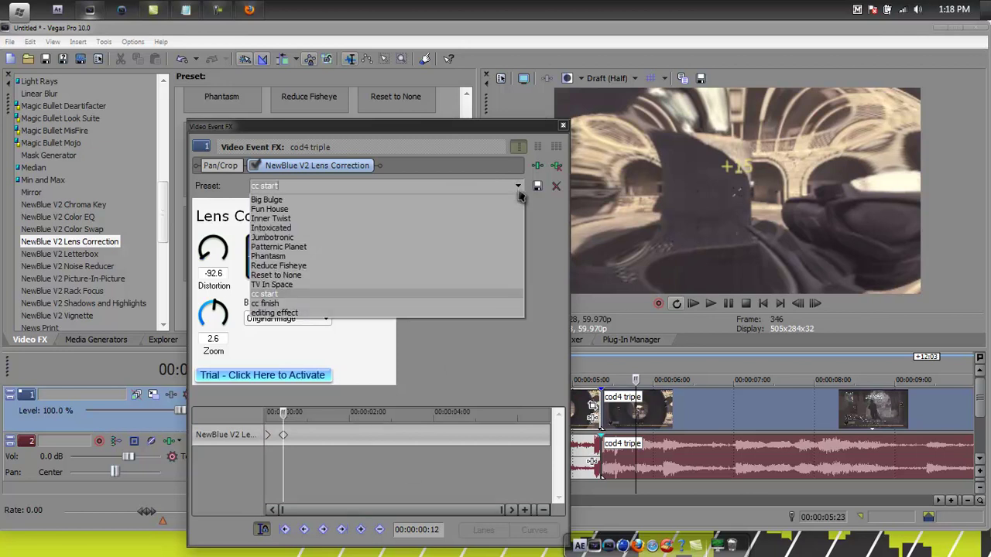
left_click(313, 304)
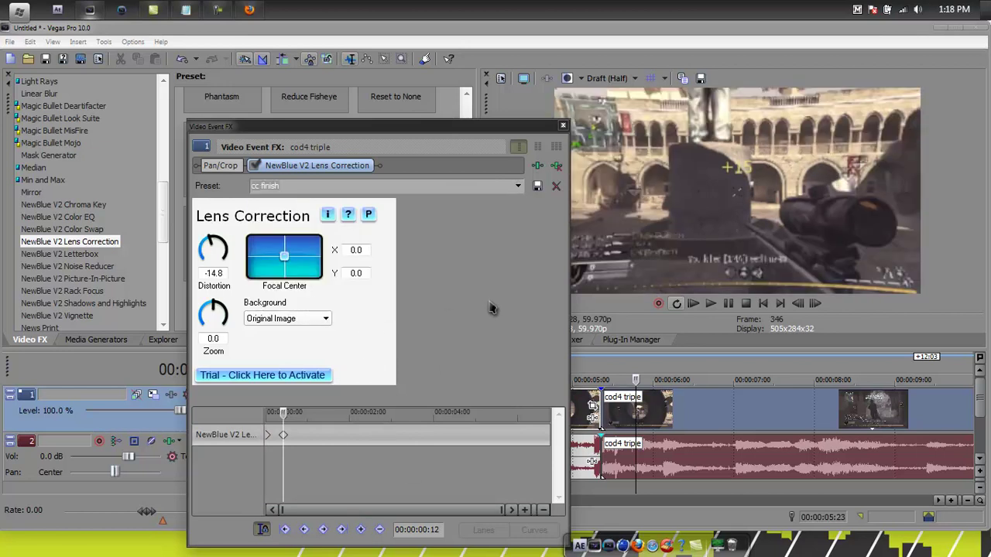
Add a second keyframe reset to None (Distortion 0.0) and move it to 00:00:00:15
left_click_drag(286, 416, 297, 415)
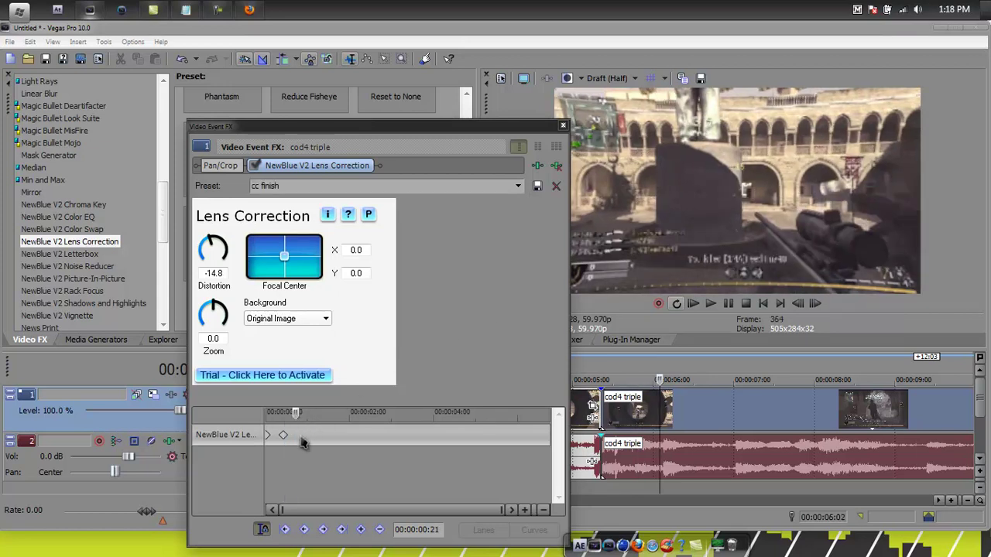
left_click(360, 529)
left_click(518, 185)
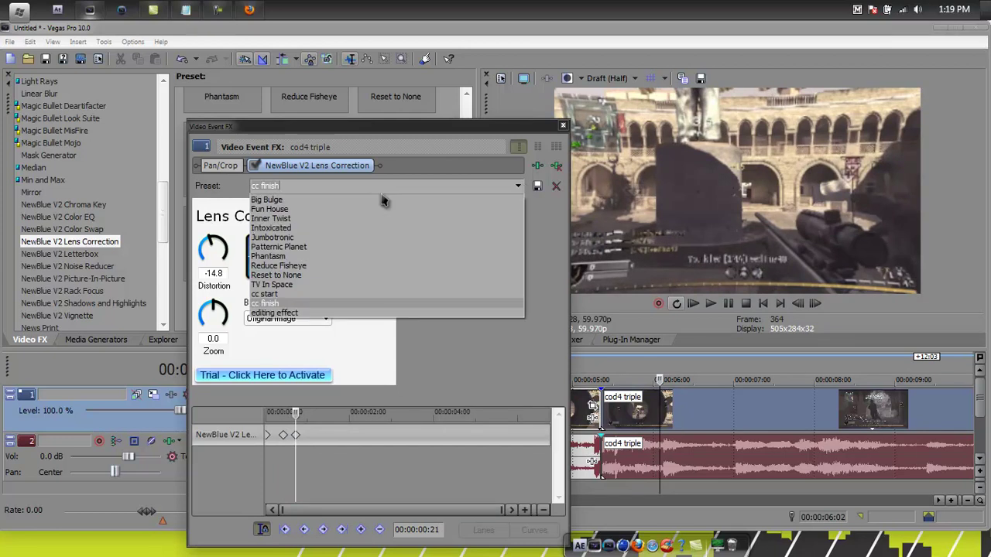
left_click(314, 274)
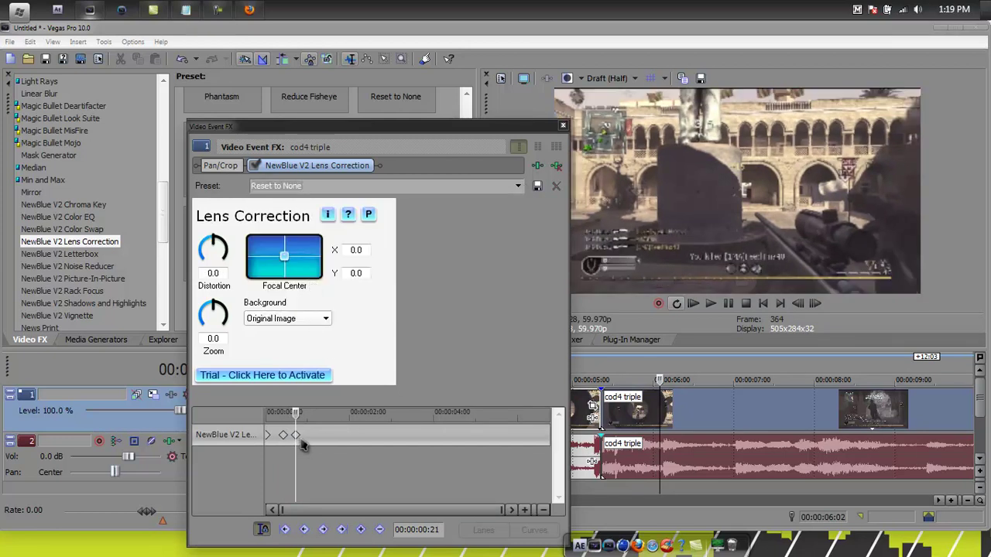
left_click_drag(300, 438, 291, 440)
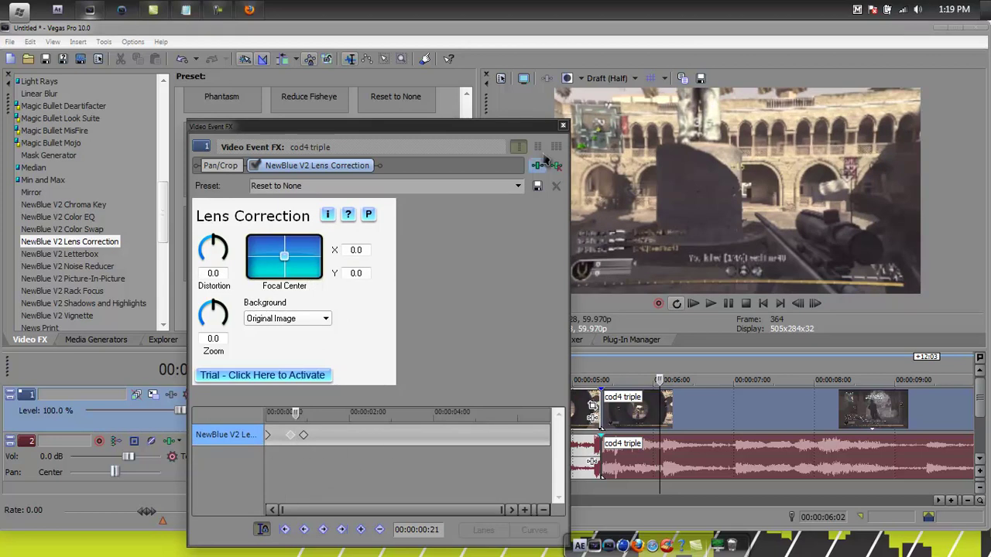
Close the effect settings and loop-play a region from 00:00:04:23 to 00:00:07:09 around the sniper shot
left_click(563, 127)
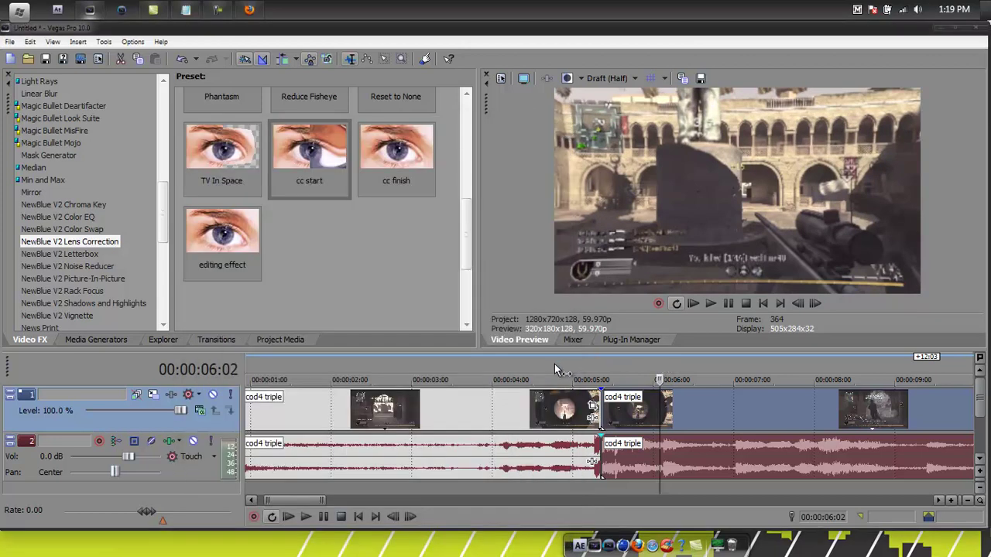
left_click_drag(554, 365, 758, 373)
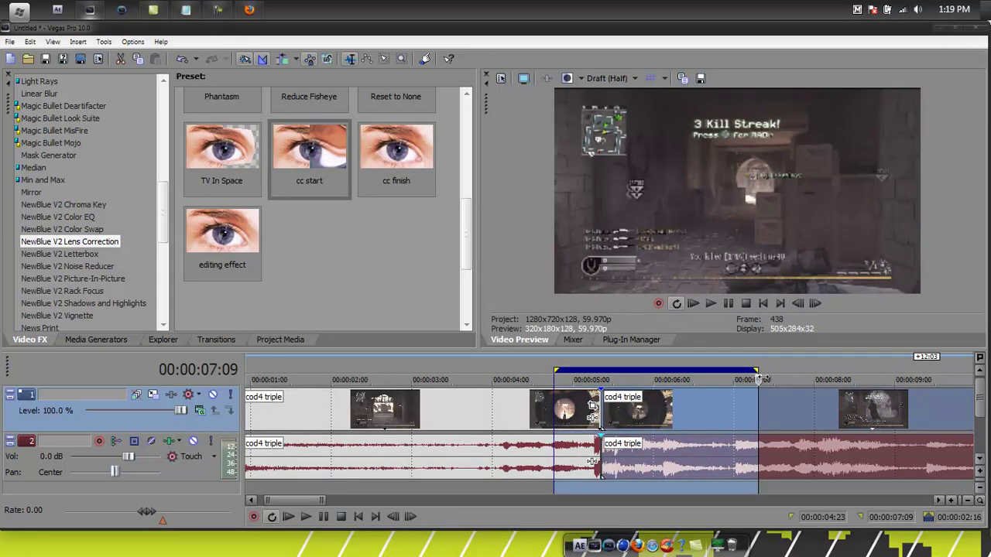
key("space")
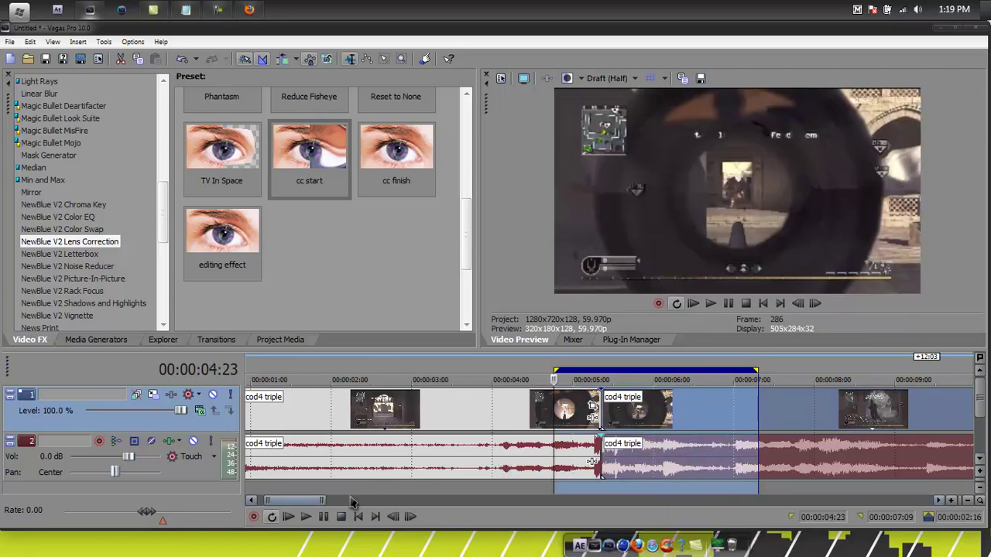
Replay the region, pausing at 00:00:06:19, then scrub the playhead back to 00:00:04:05
left_click(306, 517)
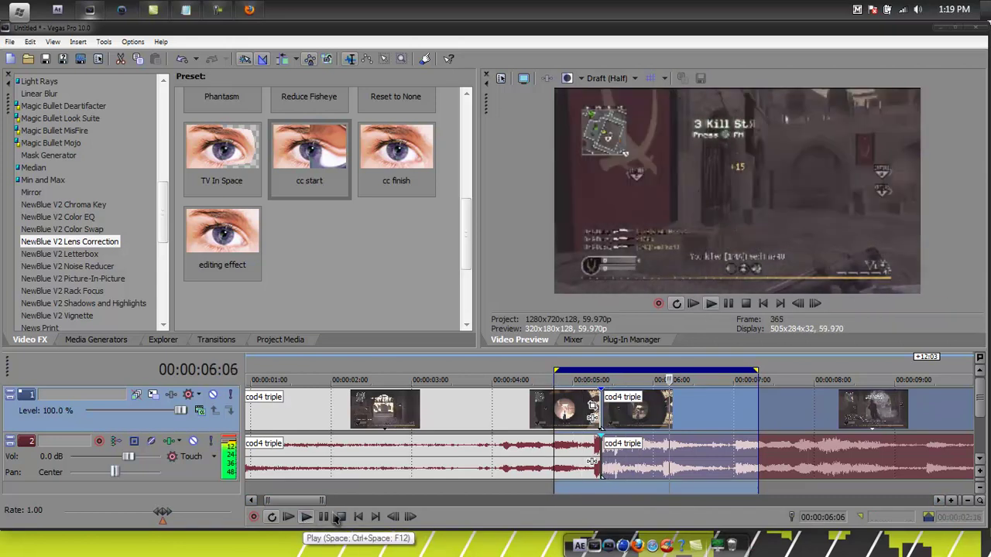
left_click(306, 517)
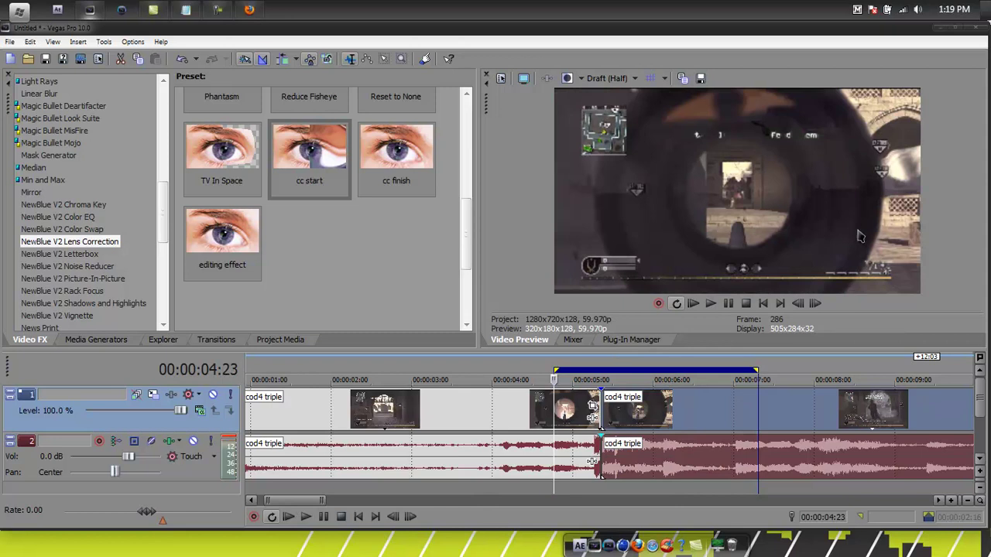
left_click(307, 517)
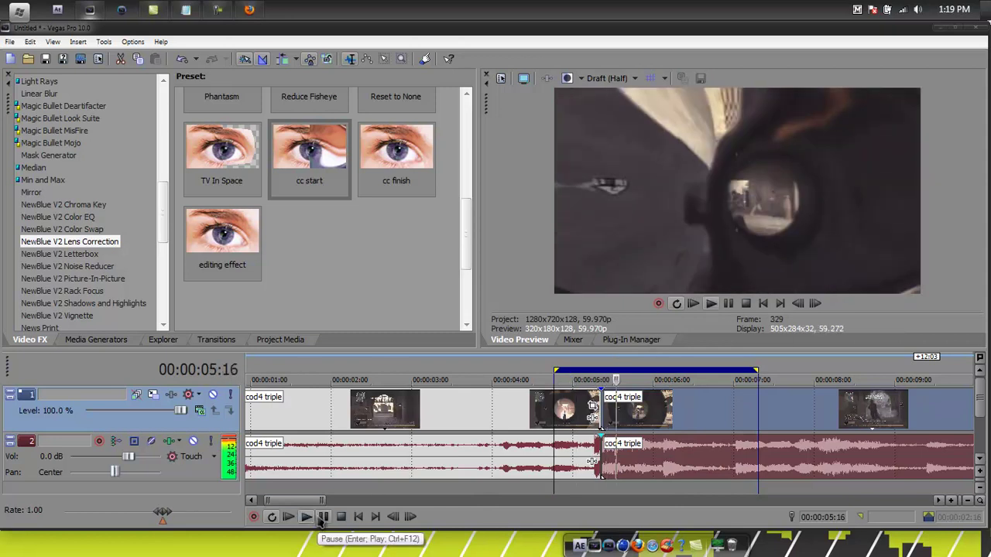
left_click(322, 519)
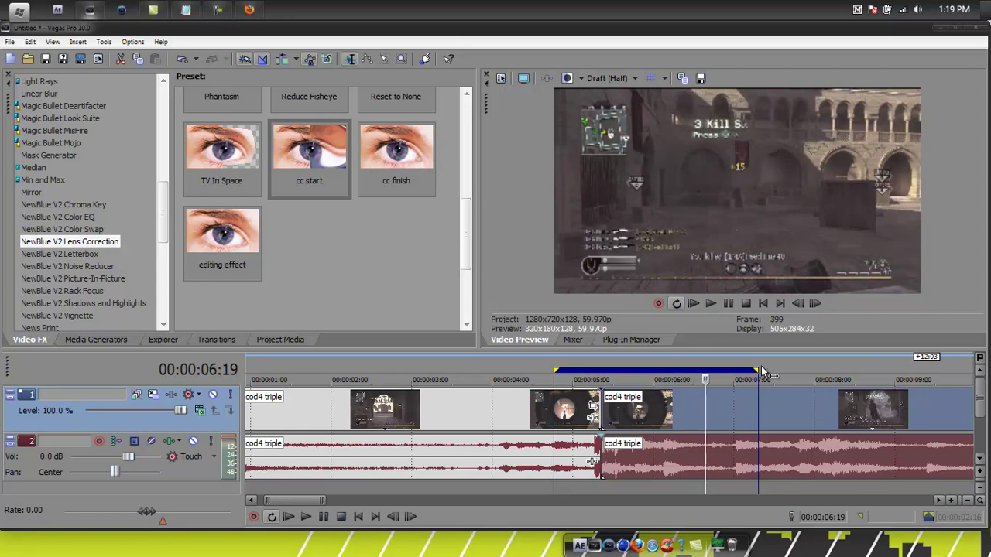
left_click(608, 364)
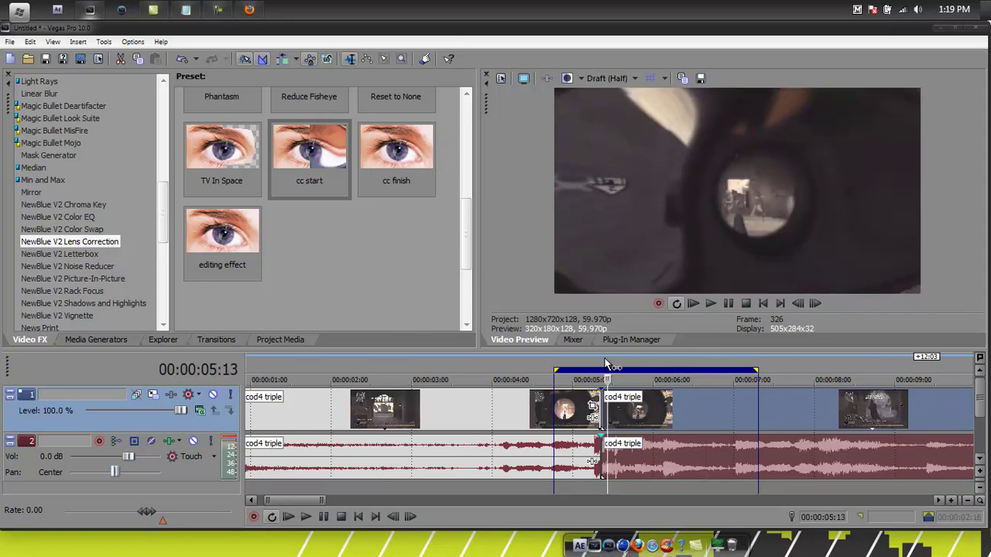
left_click_drag(608, 364, 507, 364)
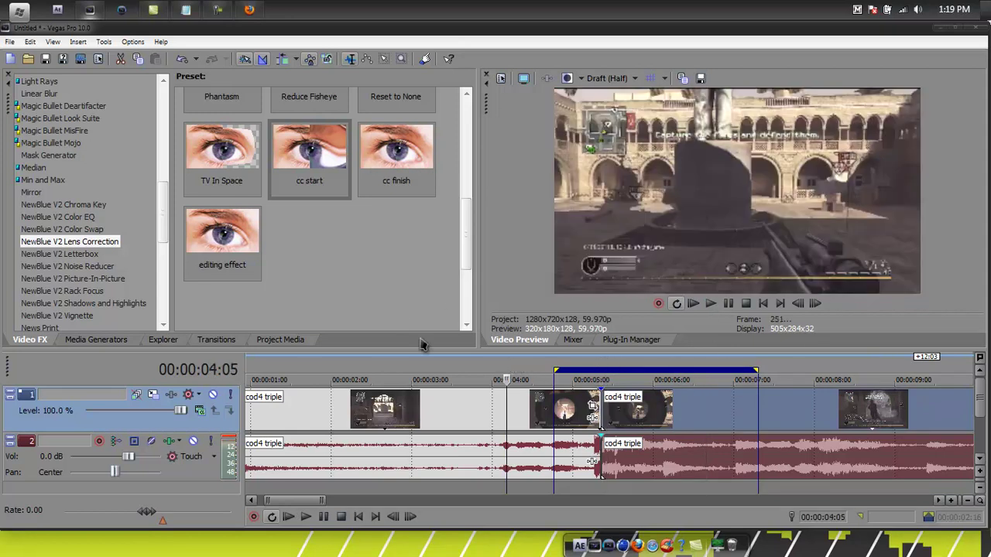
Apply the 'editing effect' Lens Correction preset to the opening clip and close its effect settings
left_click(267, 364)
left_click_drag(299, 501, 247, 503)
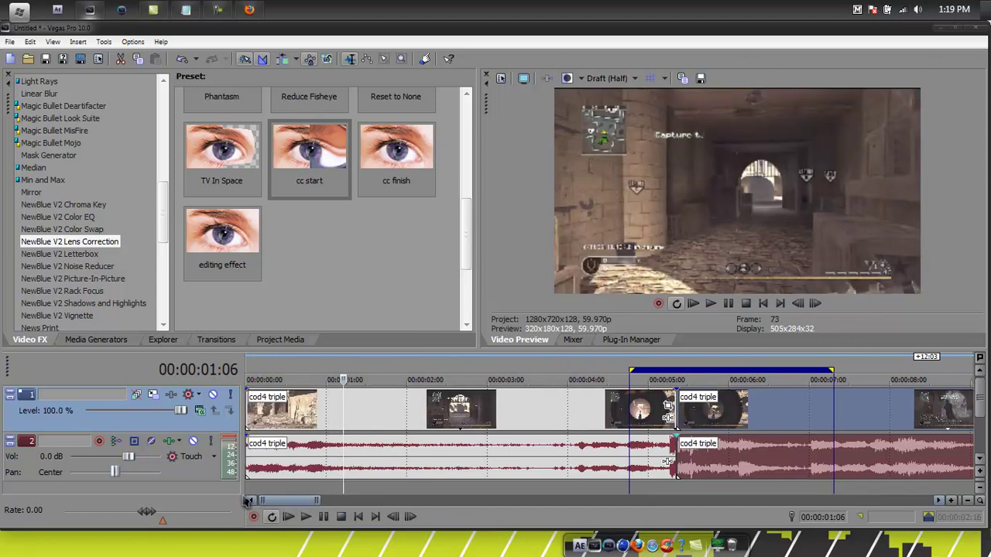
left_click(259, 366)
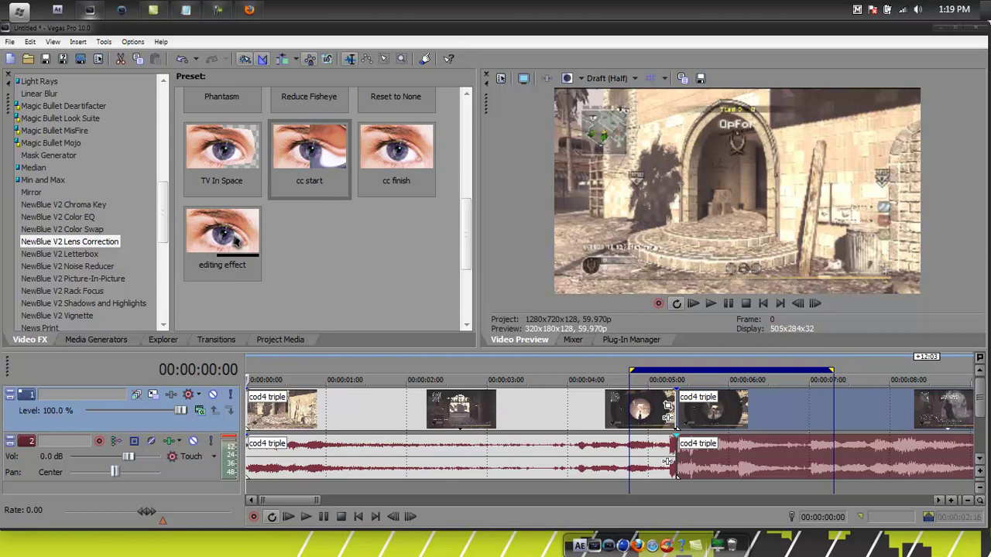
left_click_drag(236, 242, 329, 418)
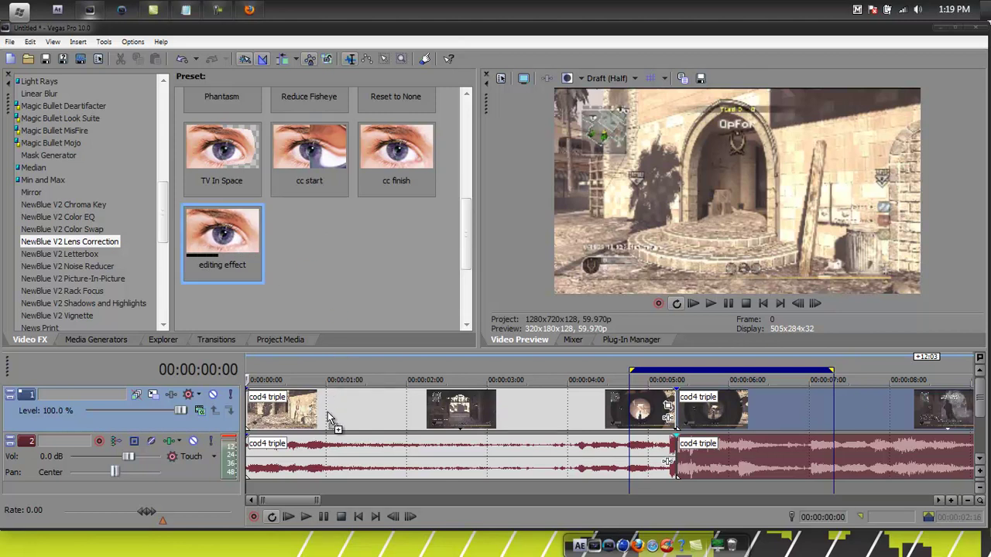
left_click_drag(329, 418, 330, 418)
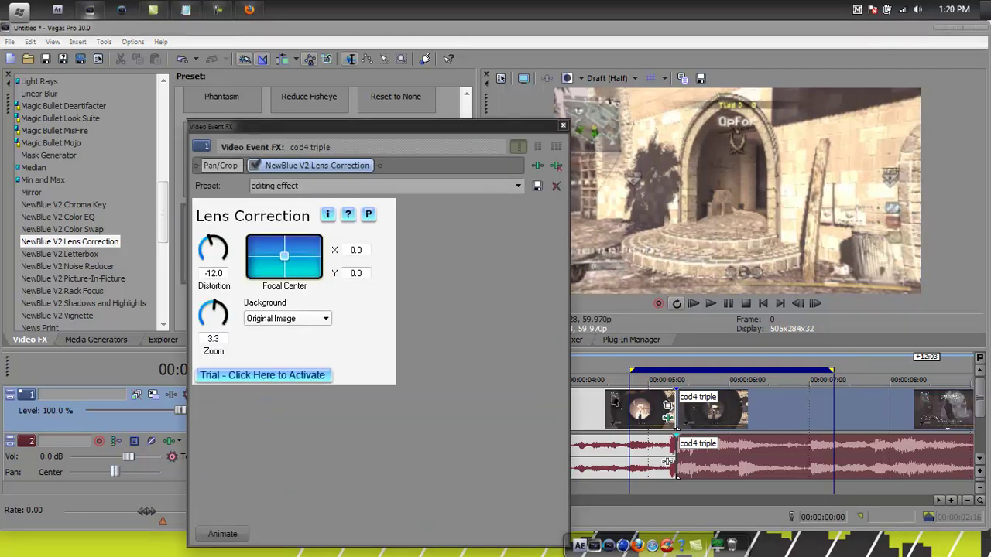
left_click(564, 125)
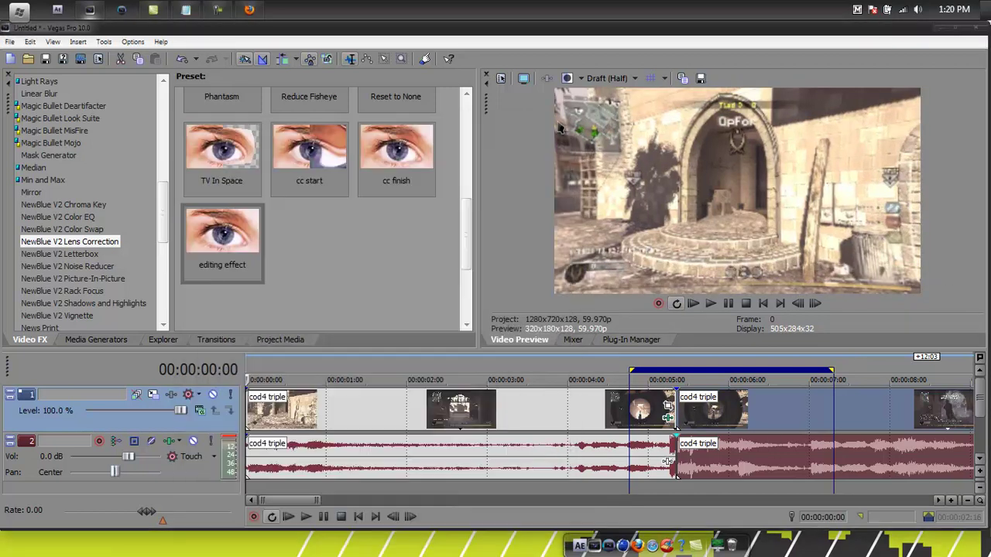
Set the preview quality to Best (Full)
left_click(623, 78)
mouse_move(613, 139)
left_click(673, 143)
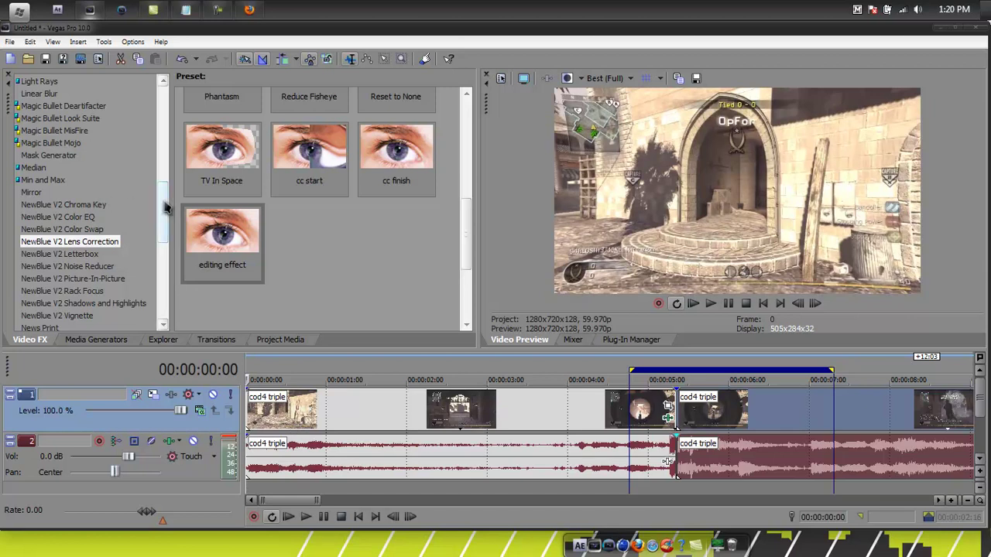
Apply Magic Bullet Mojo's (Default) preset to the first clip, then move the playhead to 00:00:03:02
scroll(164, 205, "up", 1)
left_click(76, 196)
left_click_drag(219, 140, 474, 422)
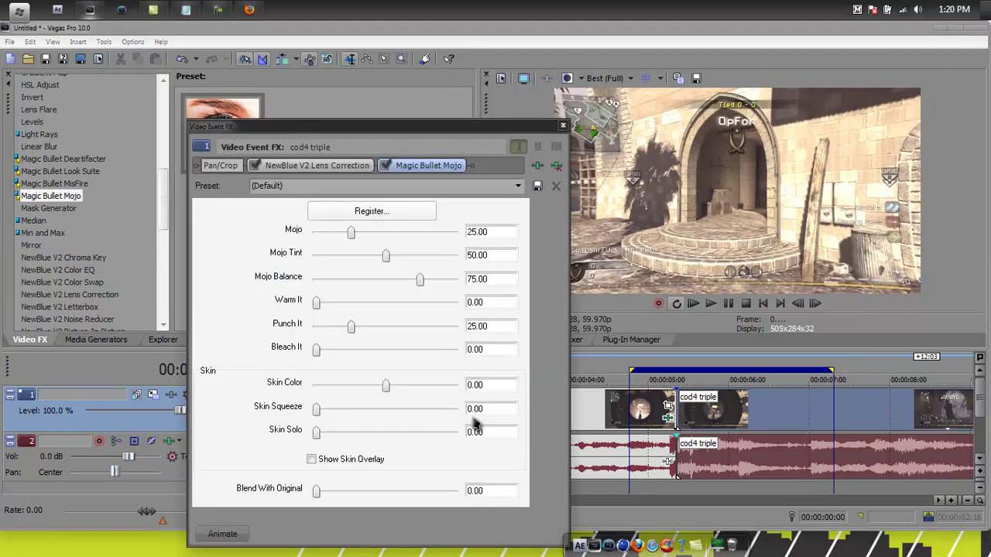
left_click(564, 126)
left_click(492, 368)
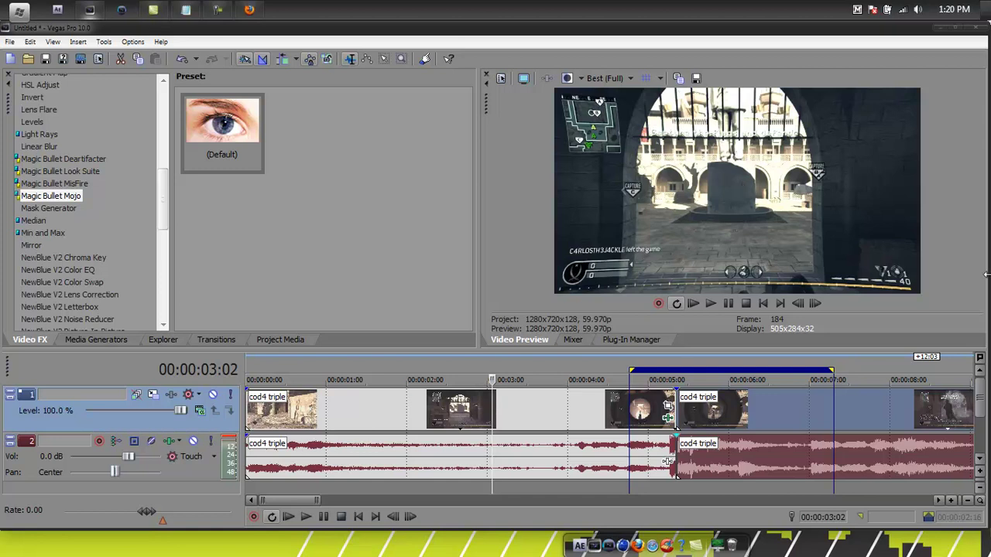
left_click(218, 9)
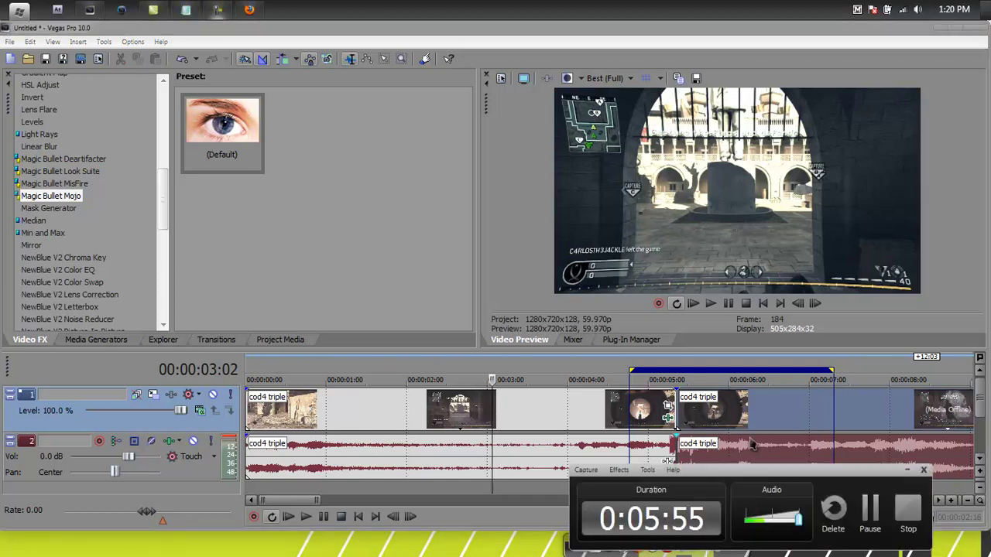